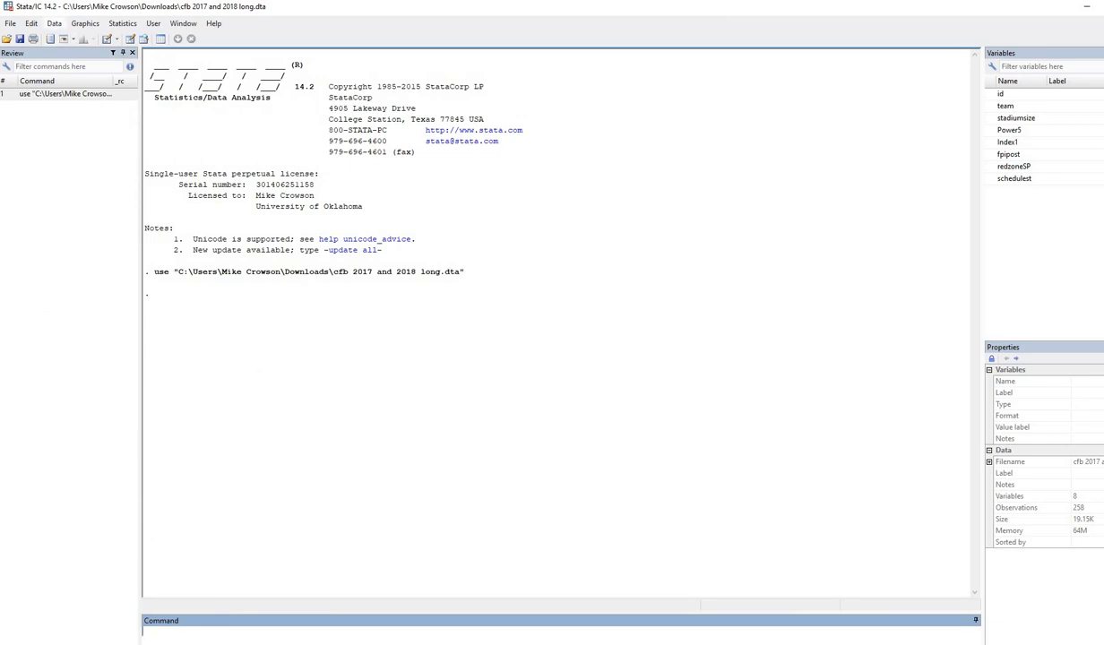
With the cfb 2017 and 2018 long dataset loaded (8 variables, 258 observations), open the Data menu.
left_click(54, 24)
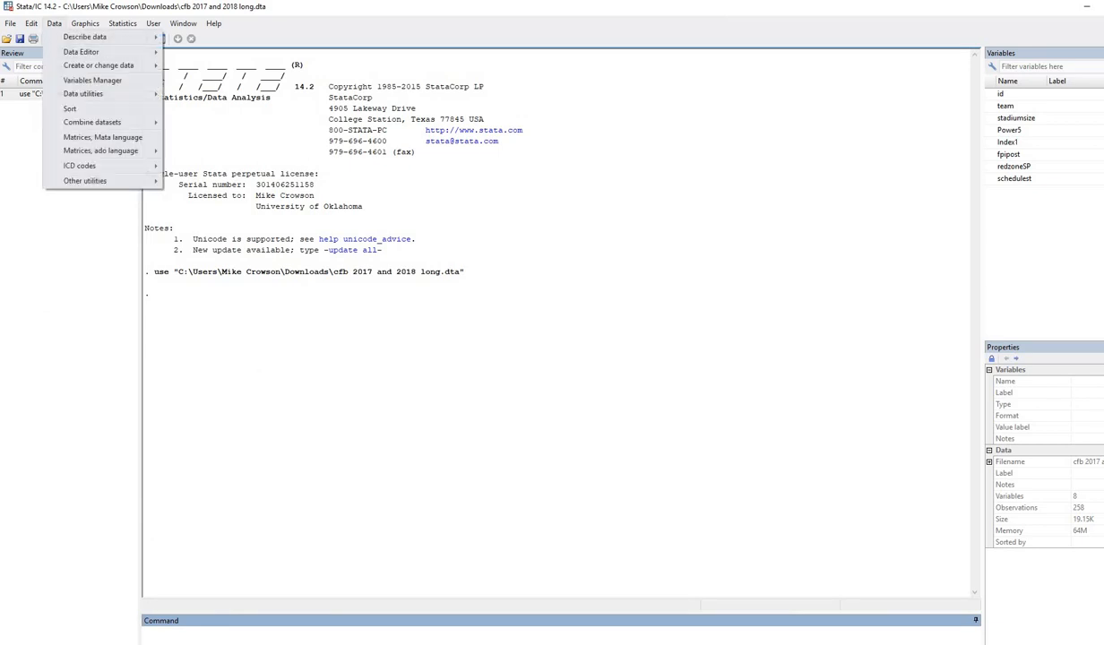
Open the Data Editor in Browse mode and inspect the id and team values for Air Force.
mouse_move(81, 51)
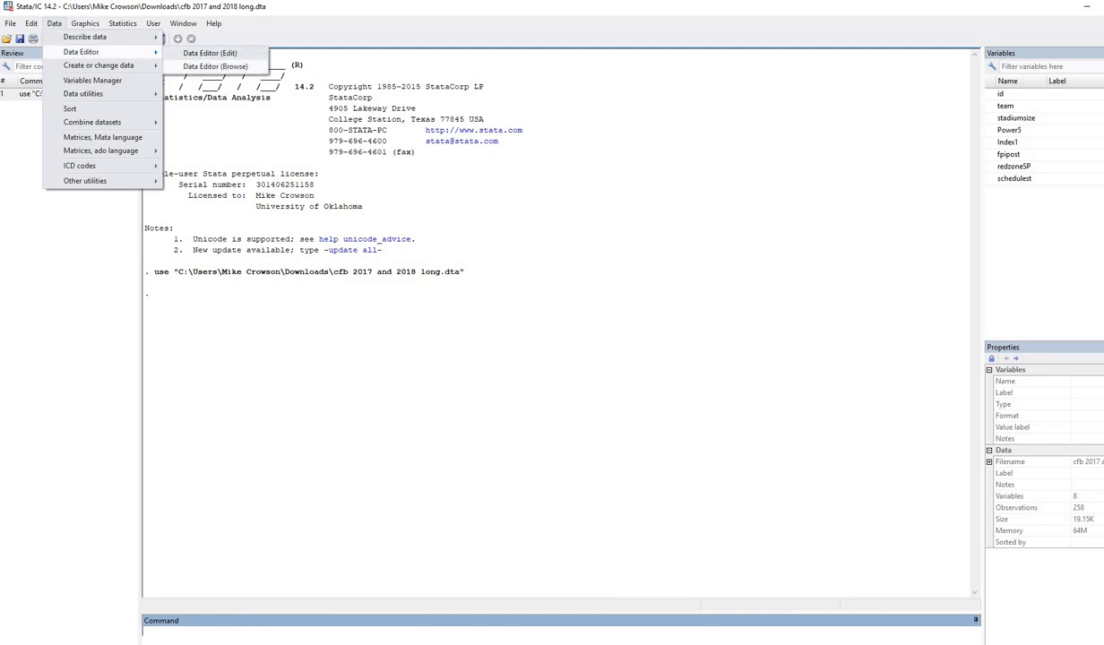
left_click(215, 67)
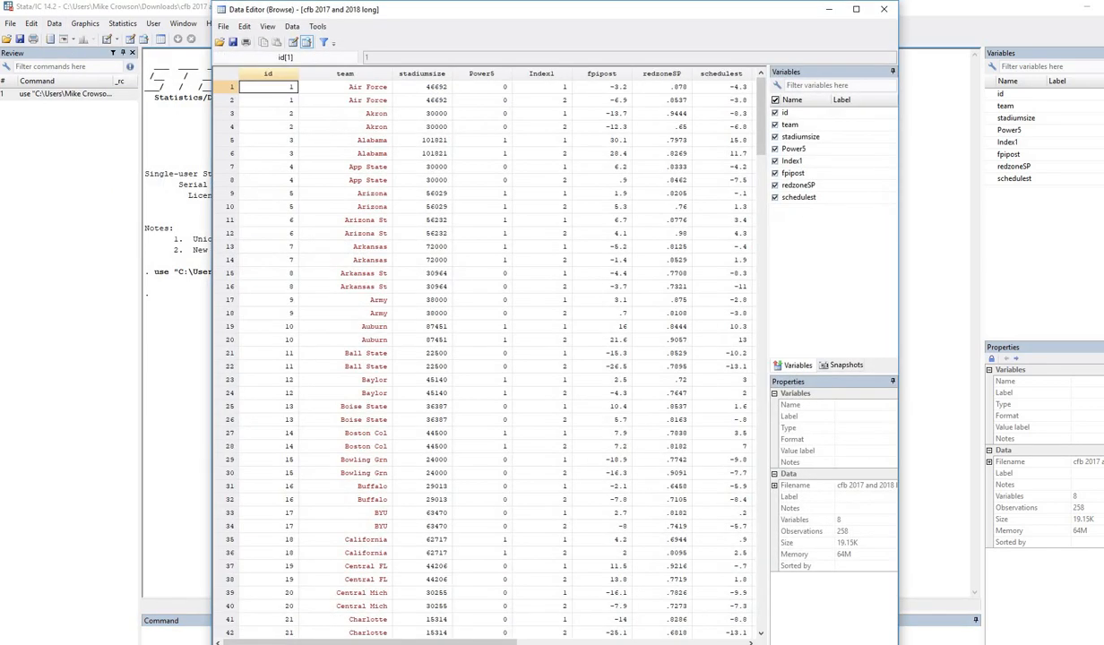
left_click(268, 73)
left_click(345, 73)
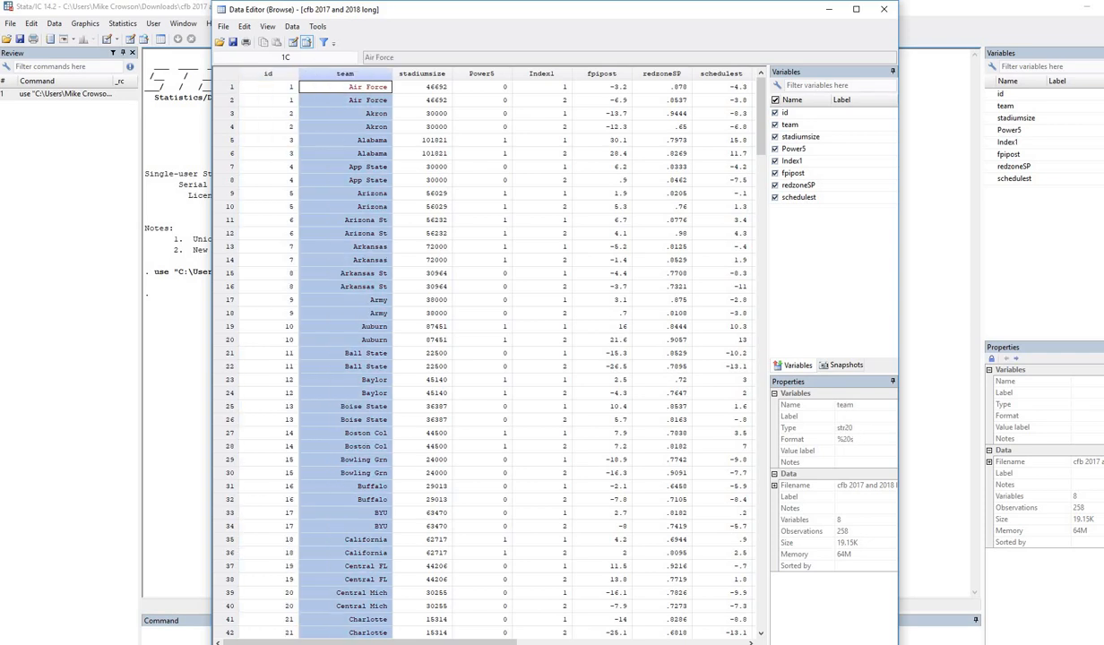
left_click(345, 87)
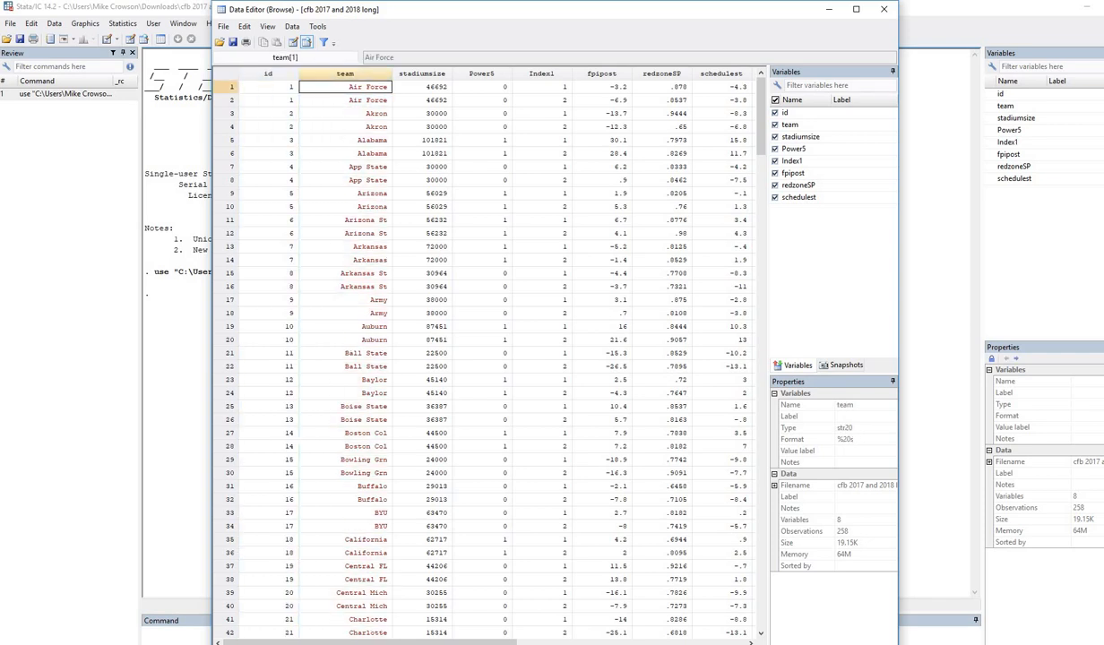
left_click(231, 100)
left_click(345, 87)
left_click(345, 100)
left_click(345, 87)
left_click(345, 100)
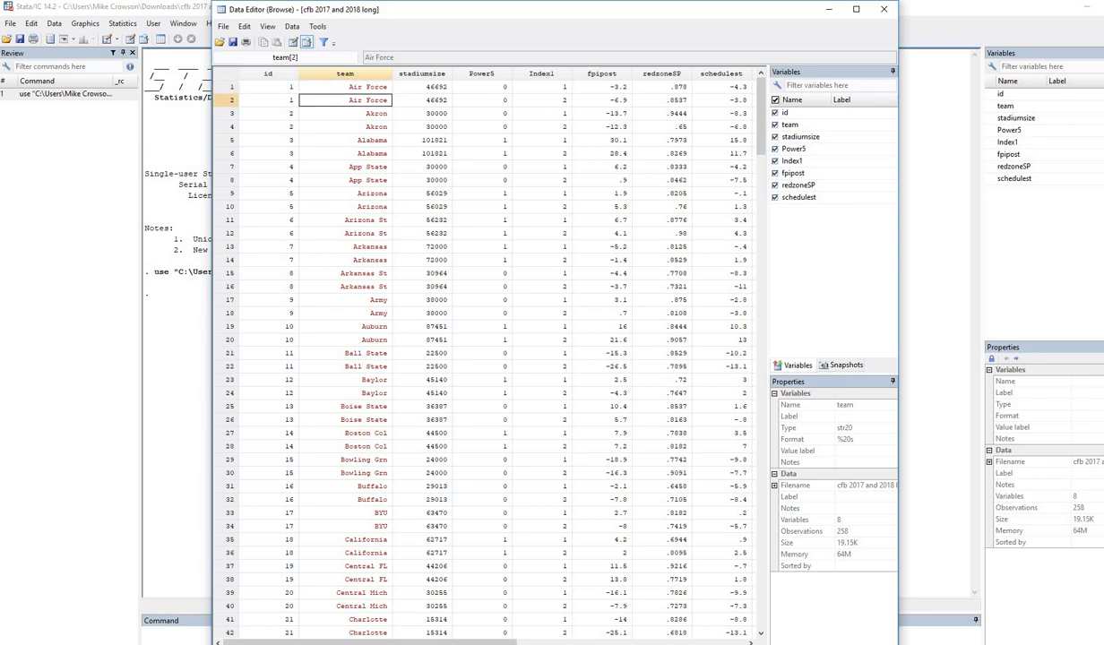
Select the id and team values for rows 1–4, covering Air Force and Akron.
left_click(268, 74)
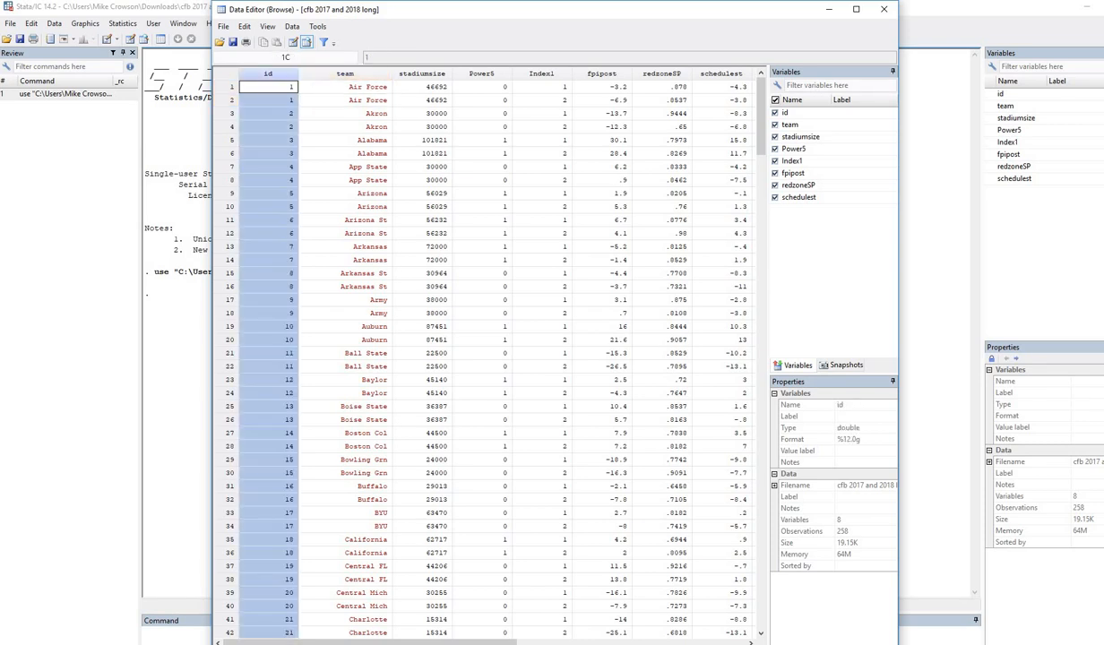
left_click_drag(268, 87, 268, 100)
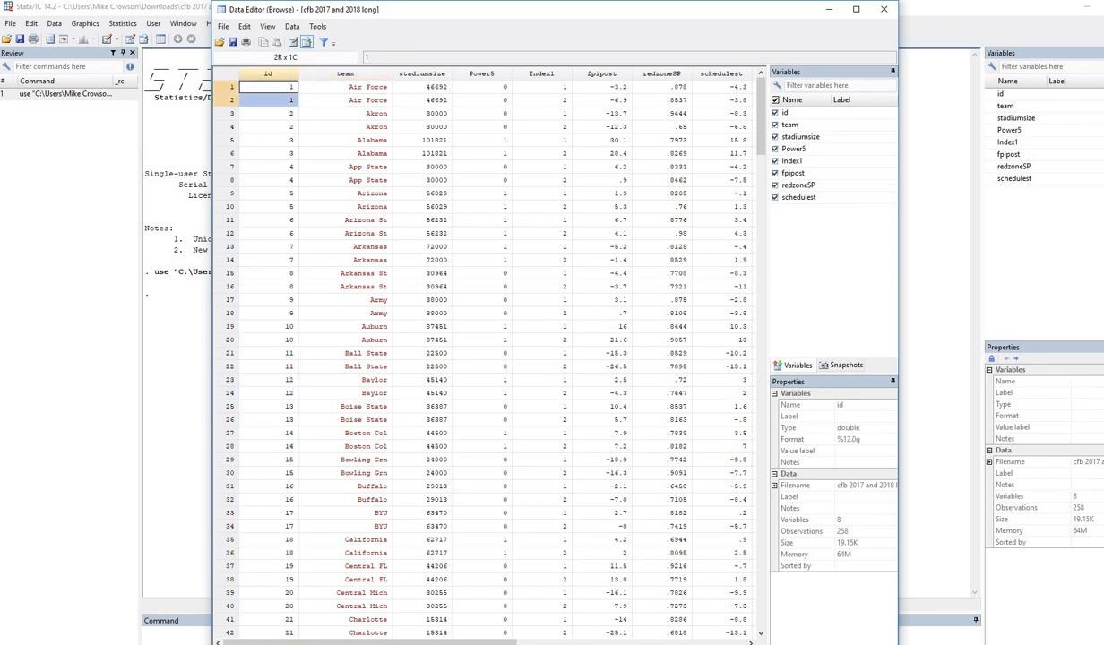
left_click_drag(345, 113, 345, 127)
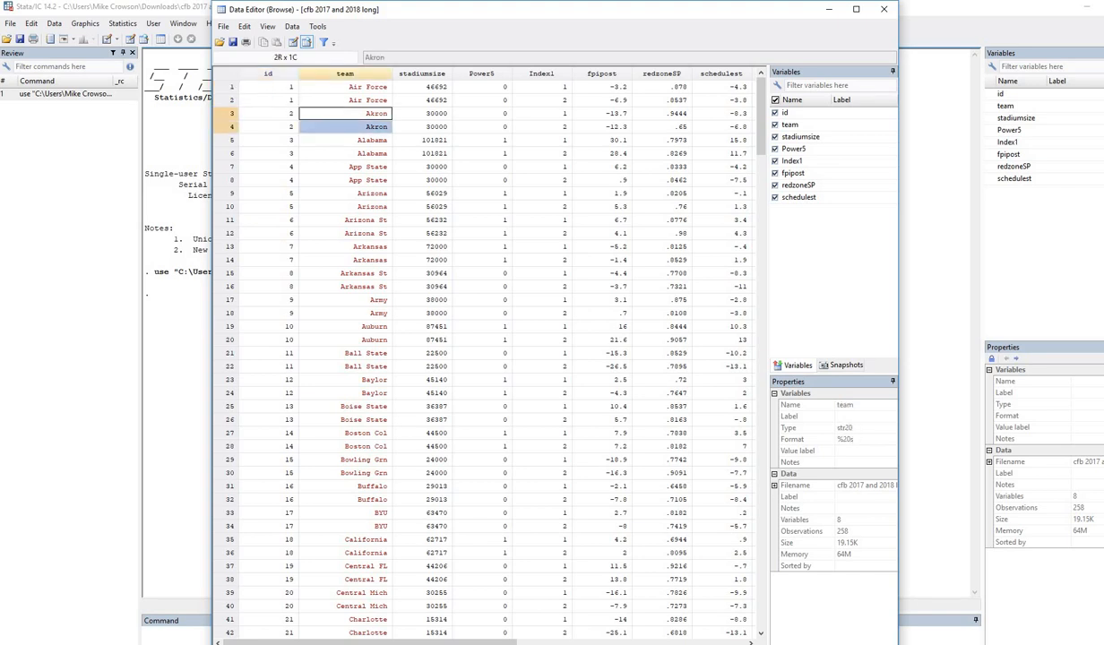
left_click_drag(268, 114, 268, 127)
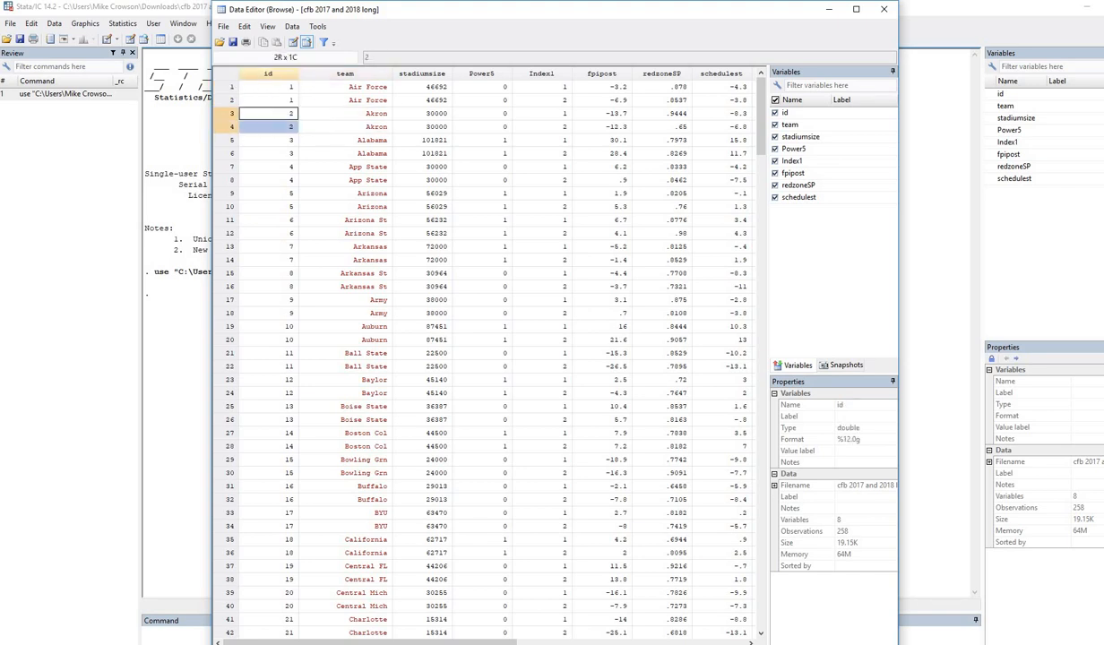
Step through fpipost values -3.2, -6.9, -13.7 and -12.3, then shift the browser left.
left_click(602, 73)
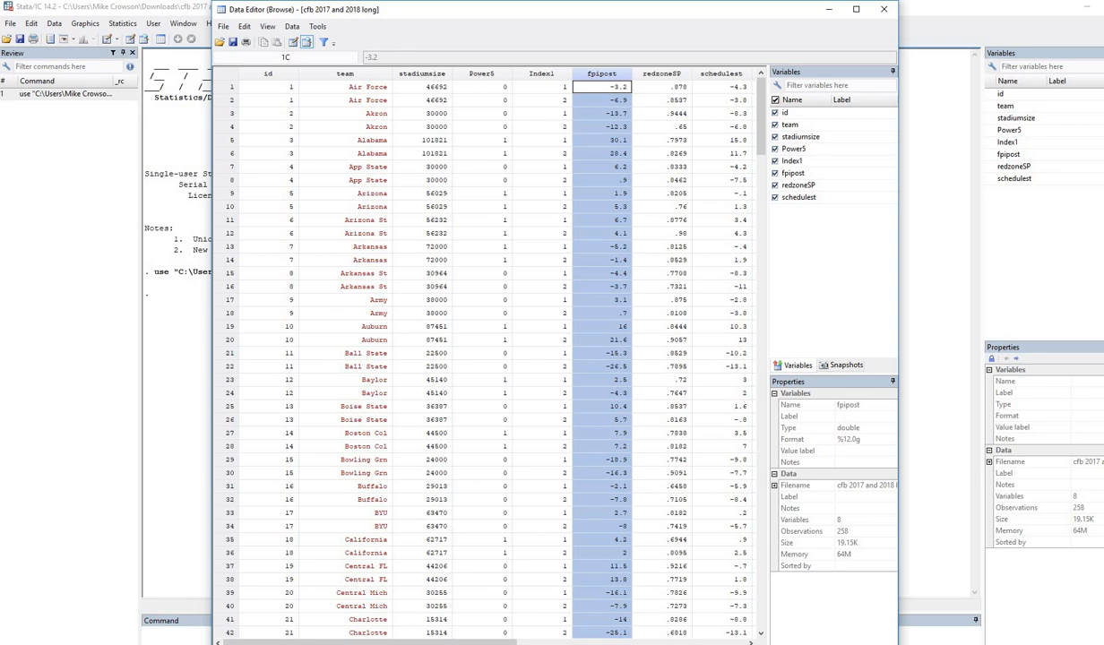
left_click_drag(601, 87, 601, 101)
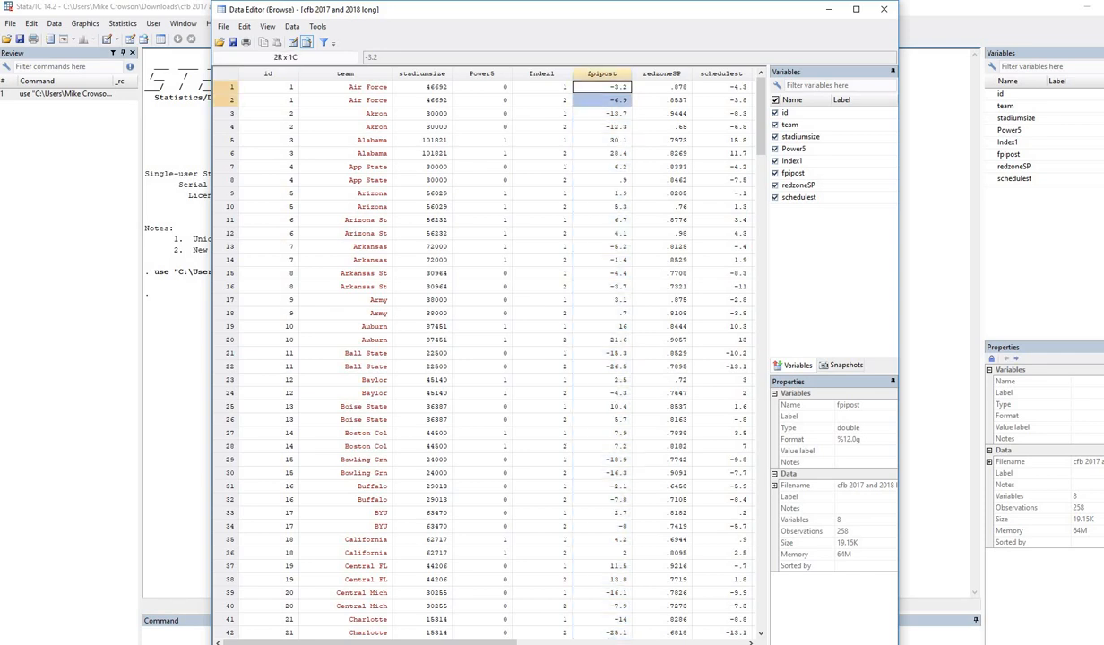
left_click(601, 87)
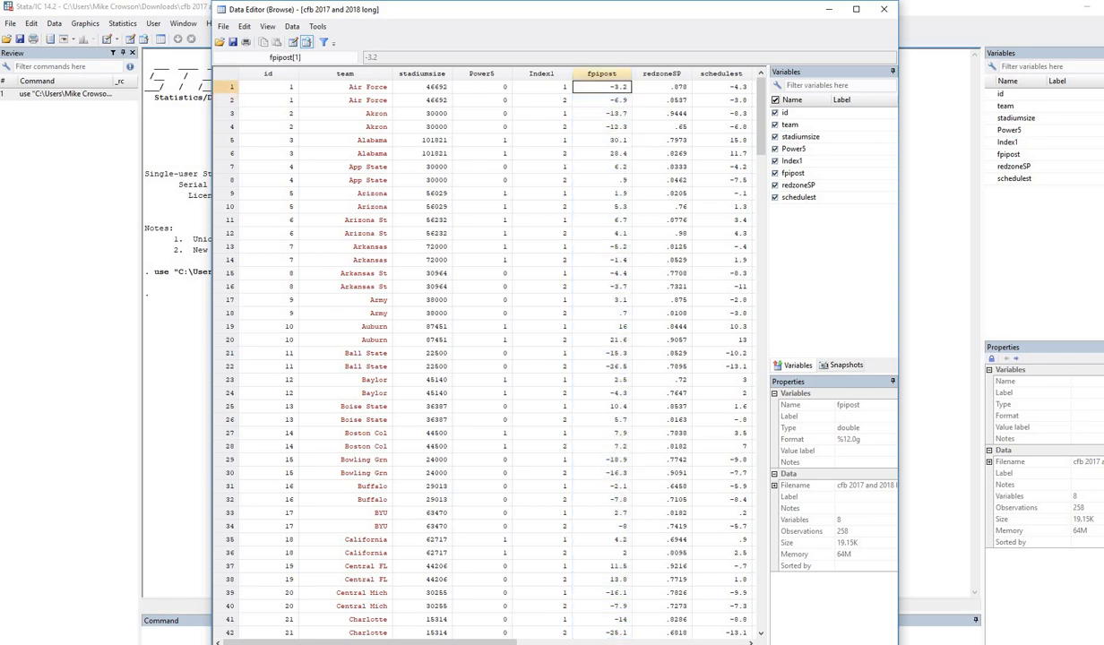
left_click(601, 100)
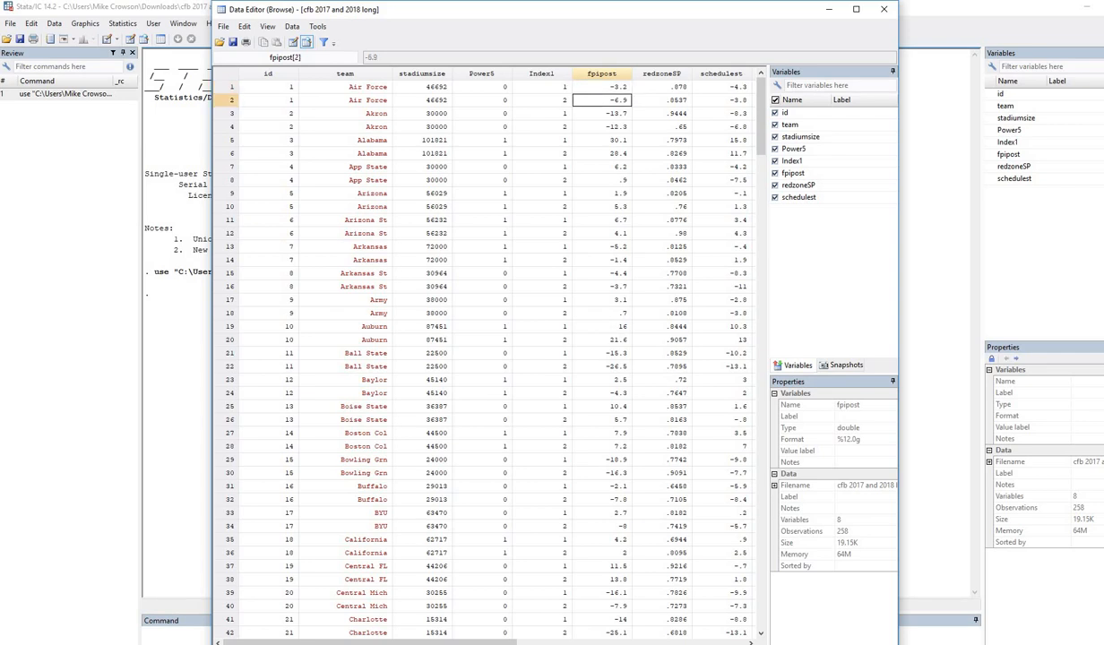
left_click(602, 114)
left_click(601, 127)
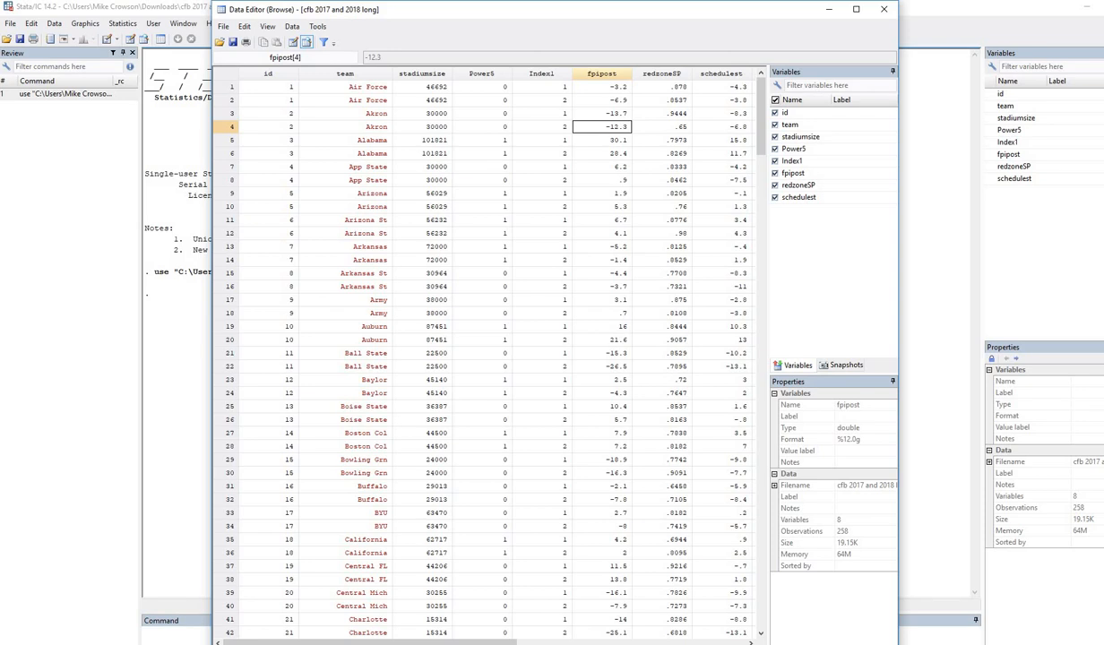
left_click_drag(538, 10, 494, 7)
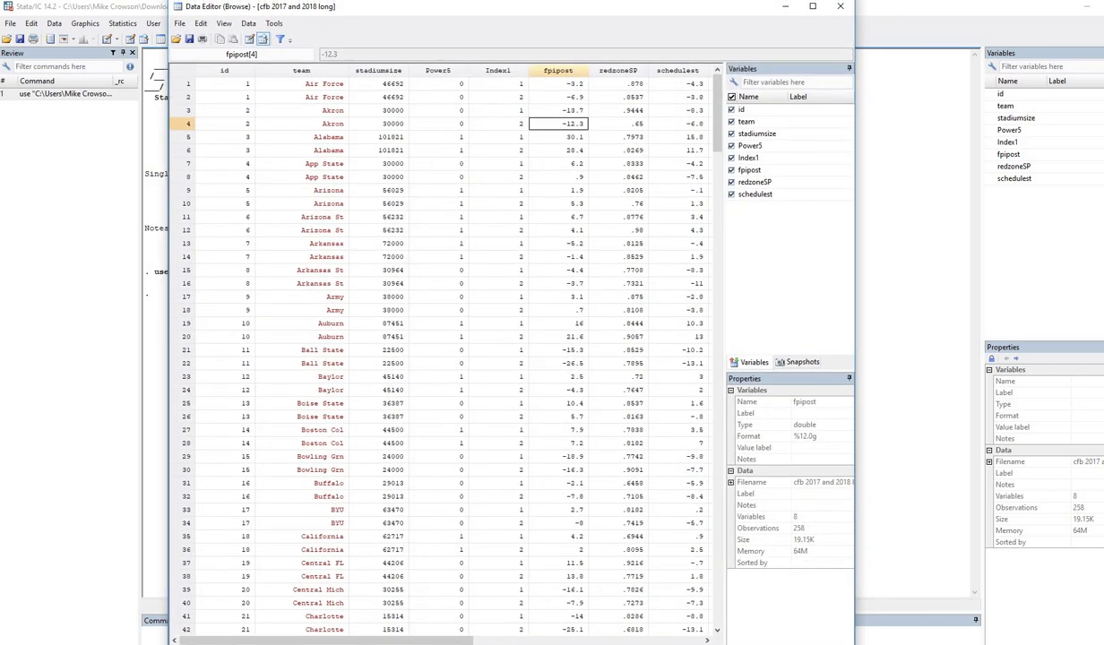
Inspect redzoneSP values .878 and .8537 and schedulest values -4.3 and -3.8.
left_click(619, 71)
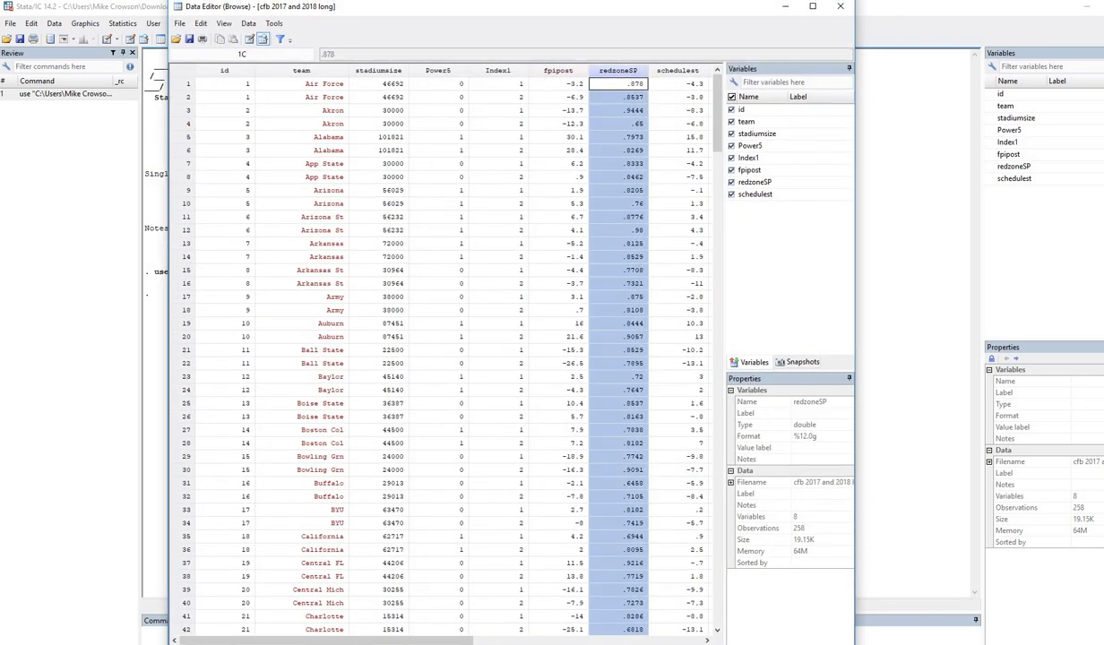
left_click(678, 70)
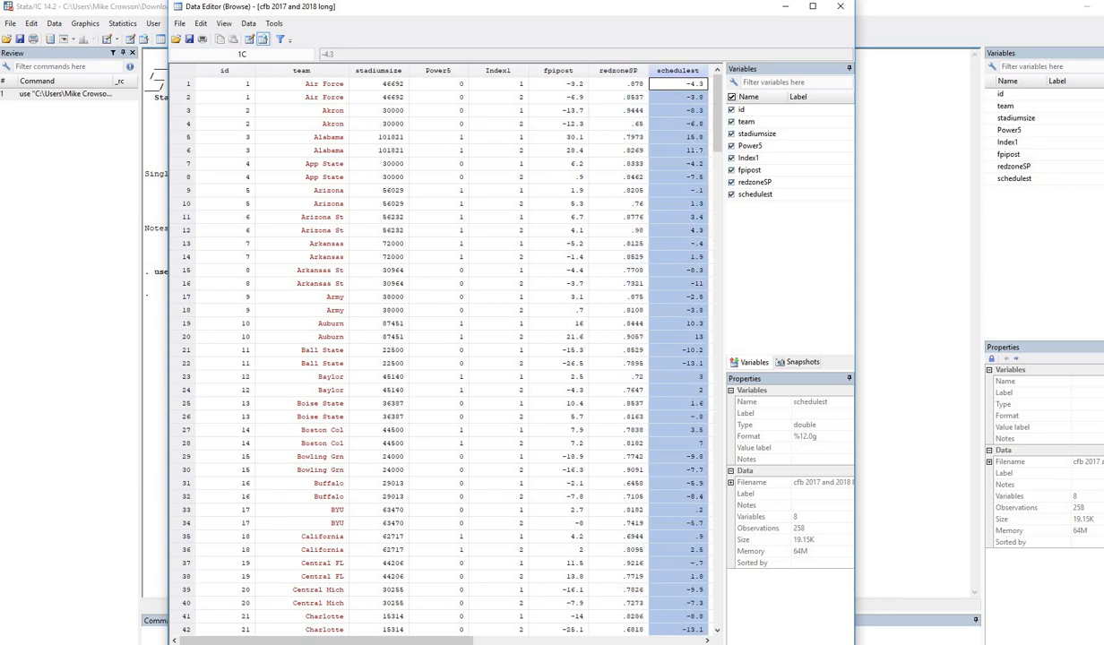
left_click_drag(618, 83, 618, 96)
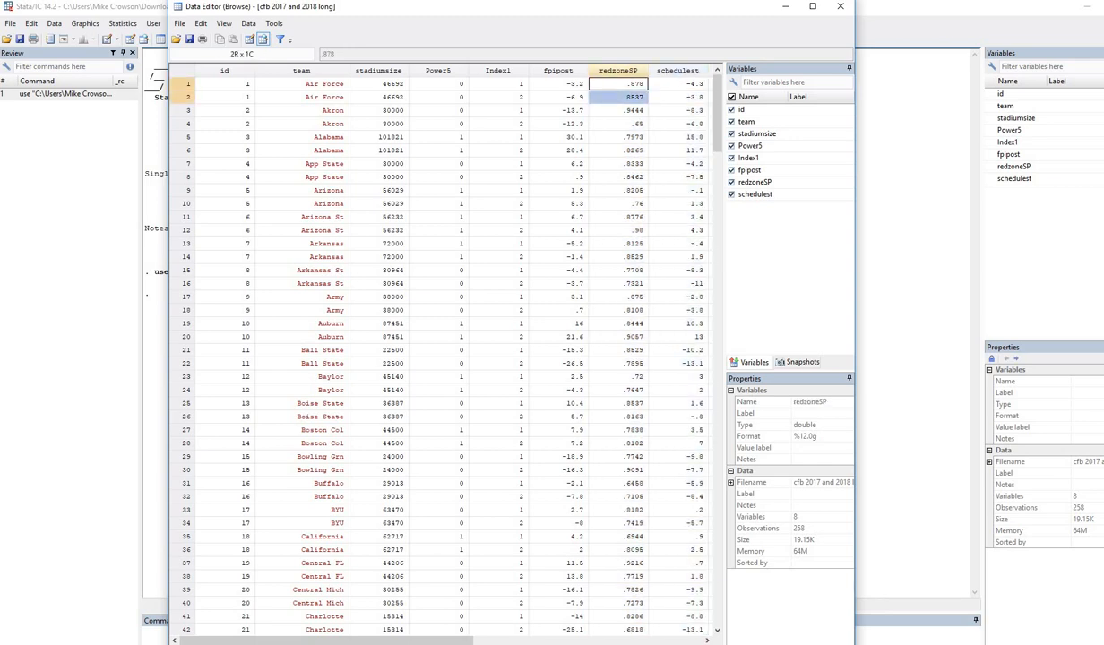
left_click(618, 84)
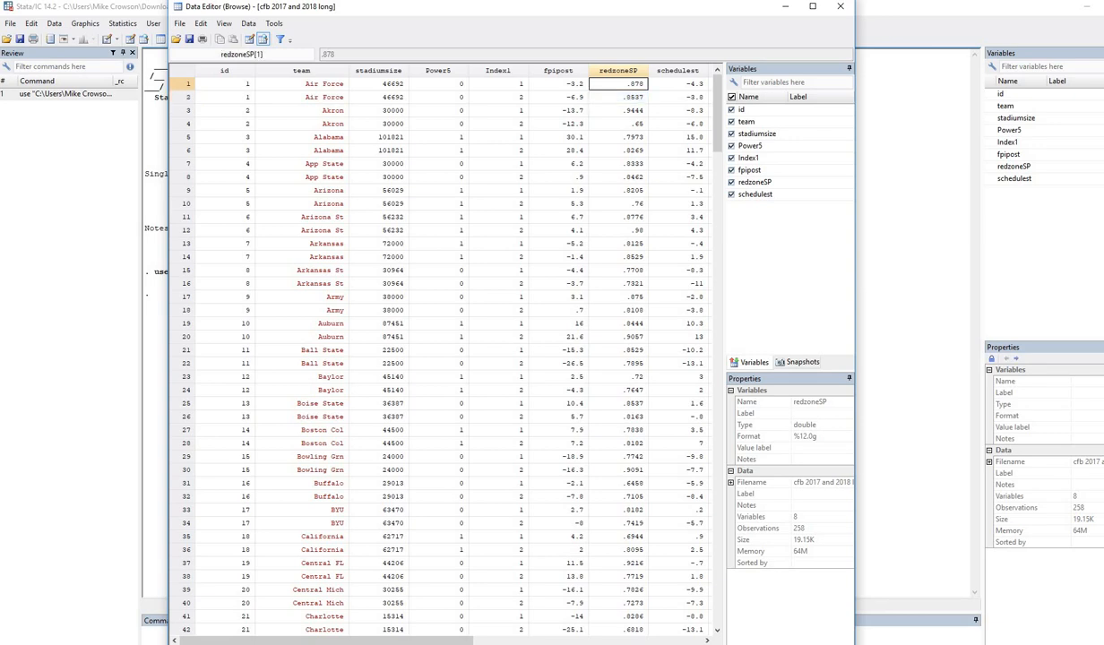
left_click(618, 97)
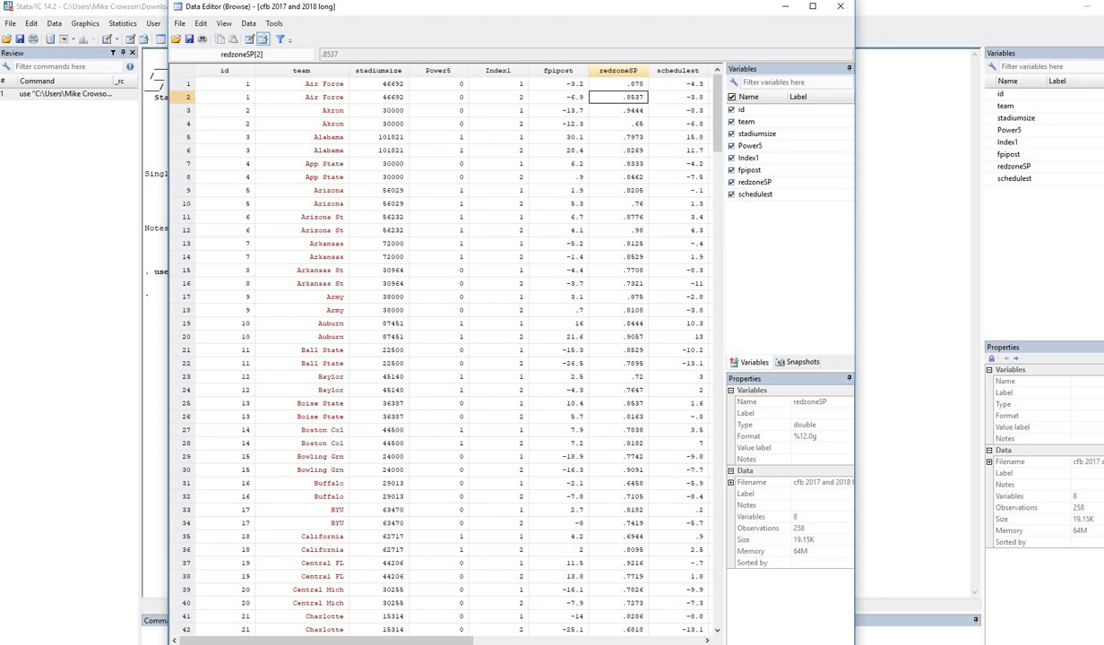
left_click(679, 84)
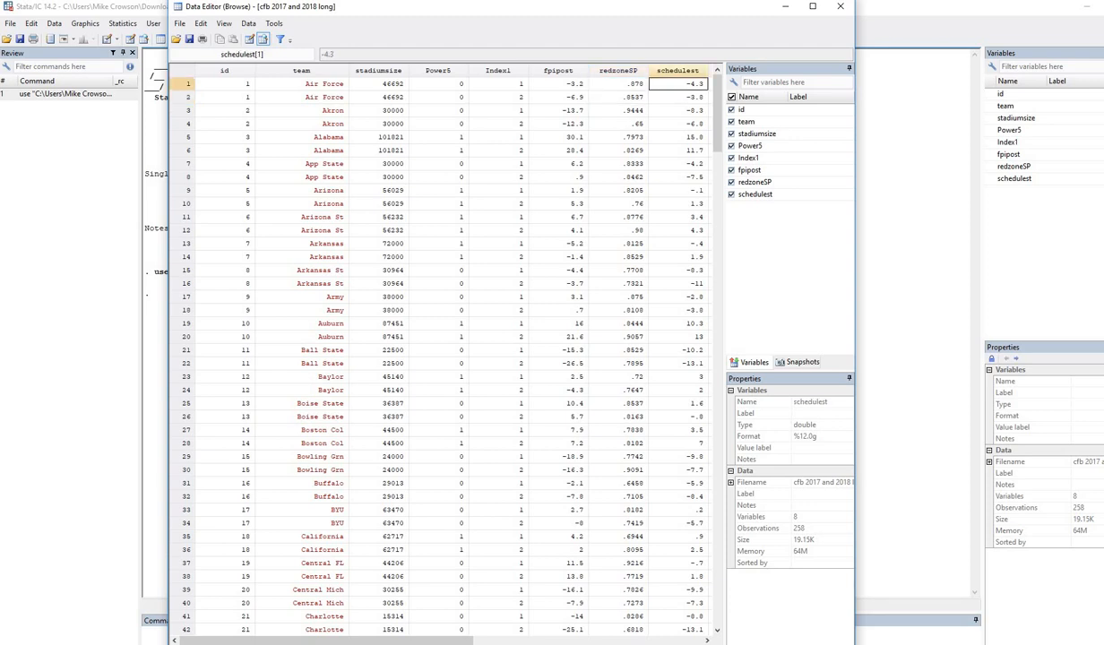
left_click(686, 100)
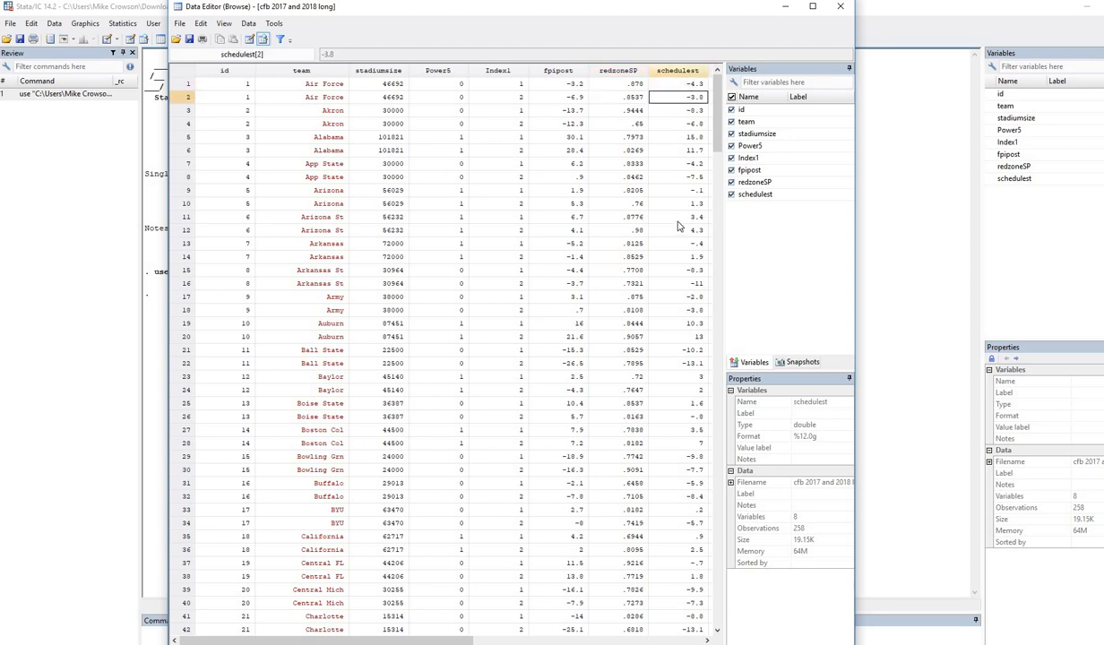
Check the stadiumsize (46692) and Power5 columns, then close the Data Editor and return to the notes.
left_click(379, 73)
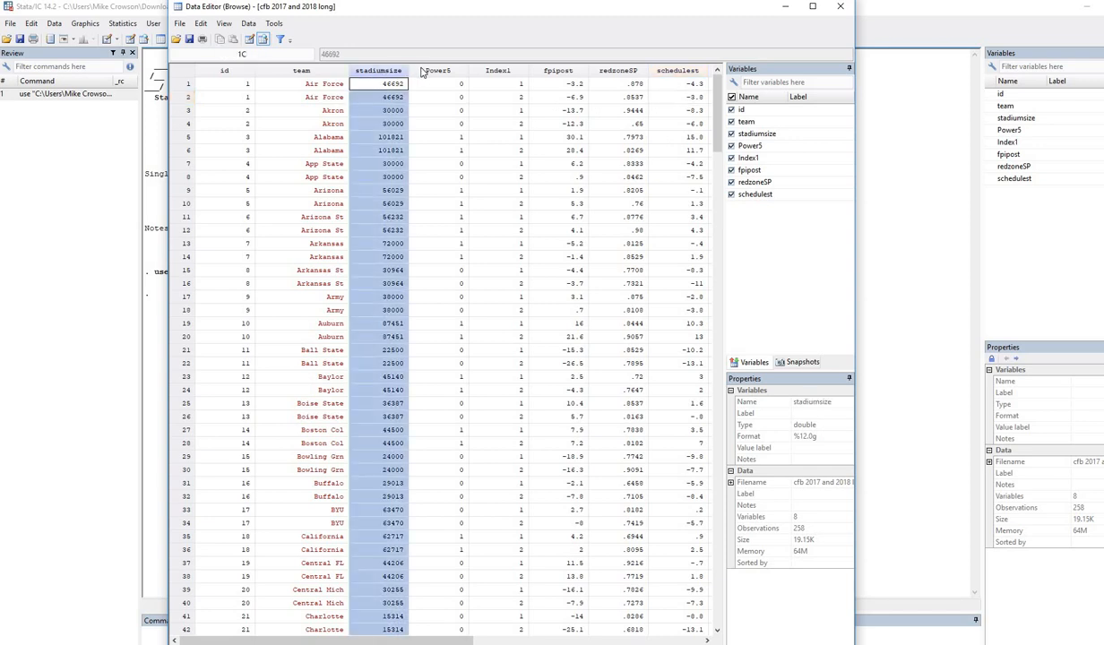
left_click(410, 72)
left_click(383, 86)
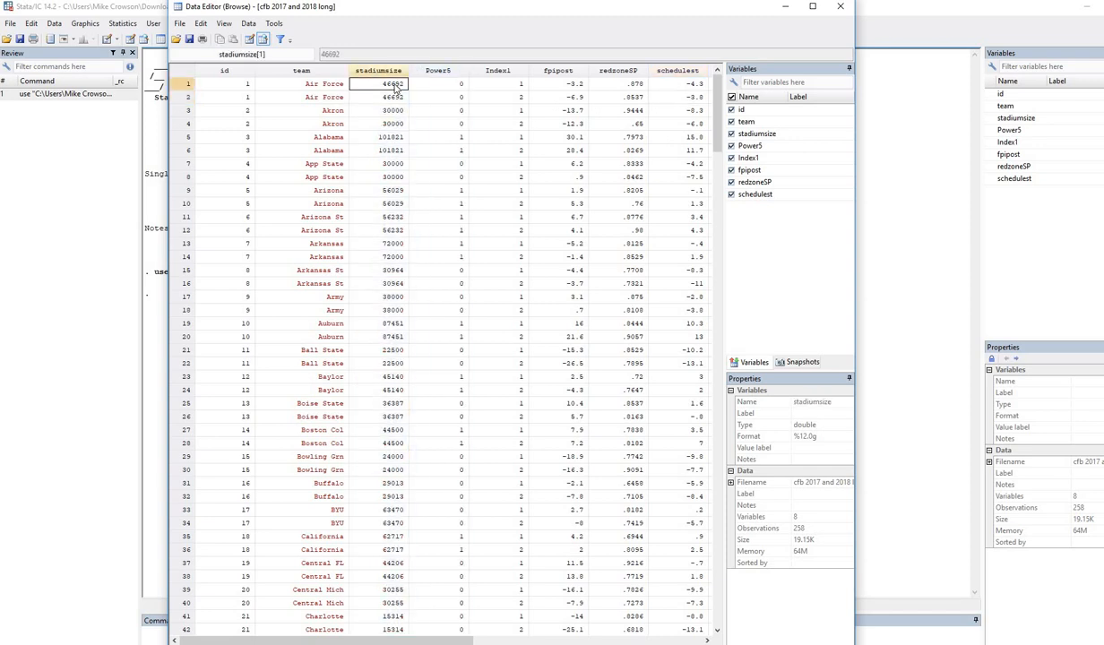
left_click(398, 96, "shift")
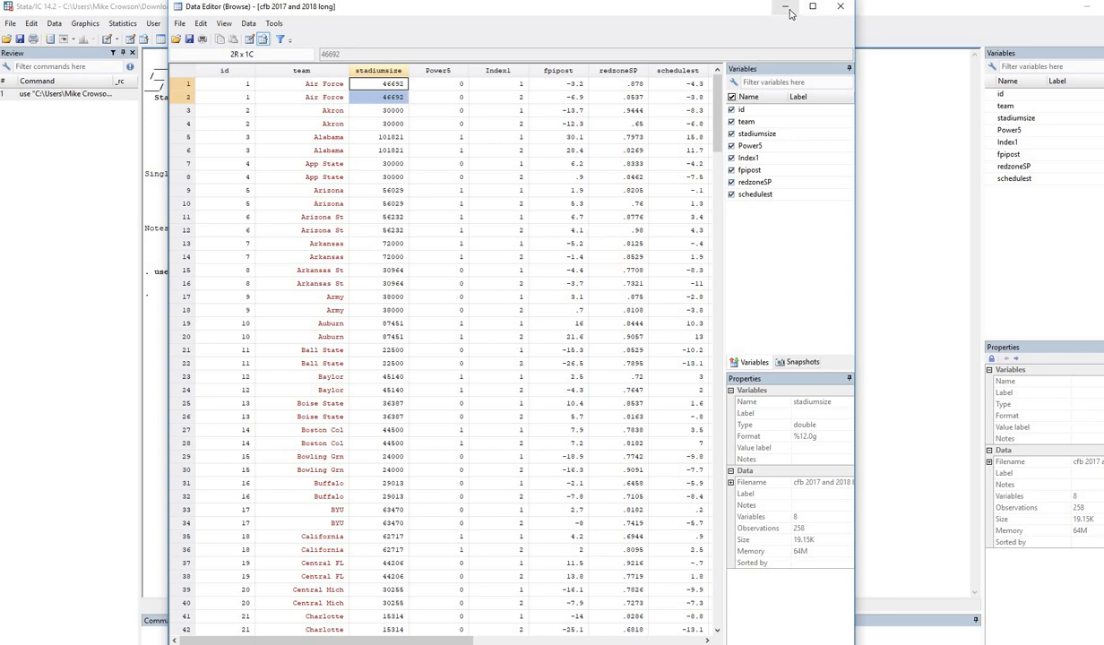
left_click(840, 6)
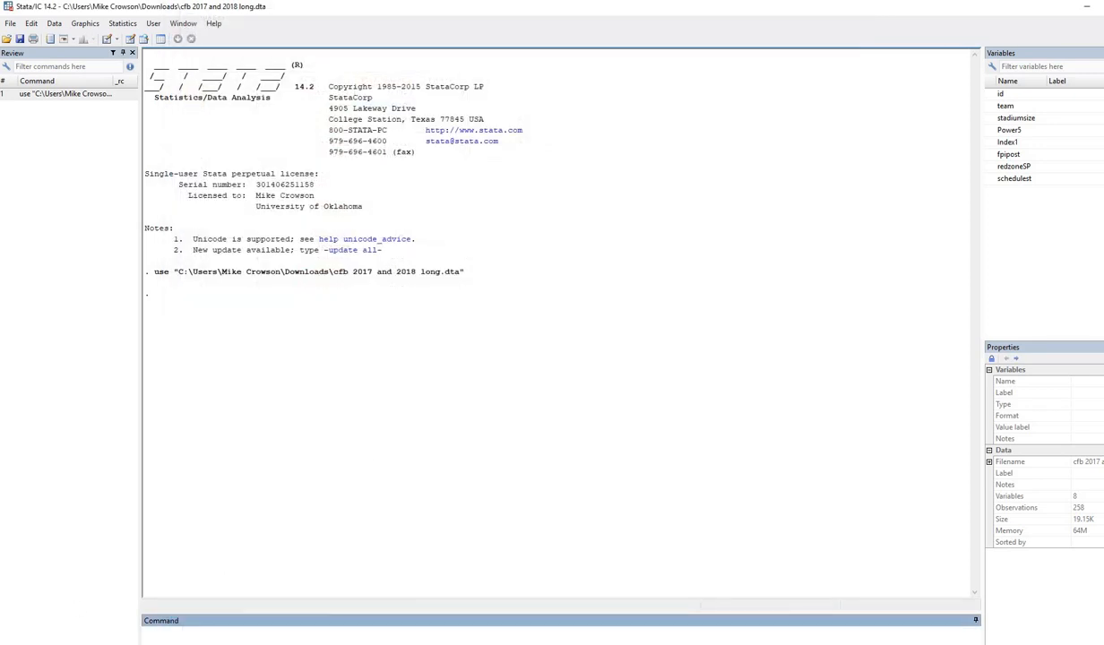
left_click(215, 644)
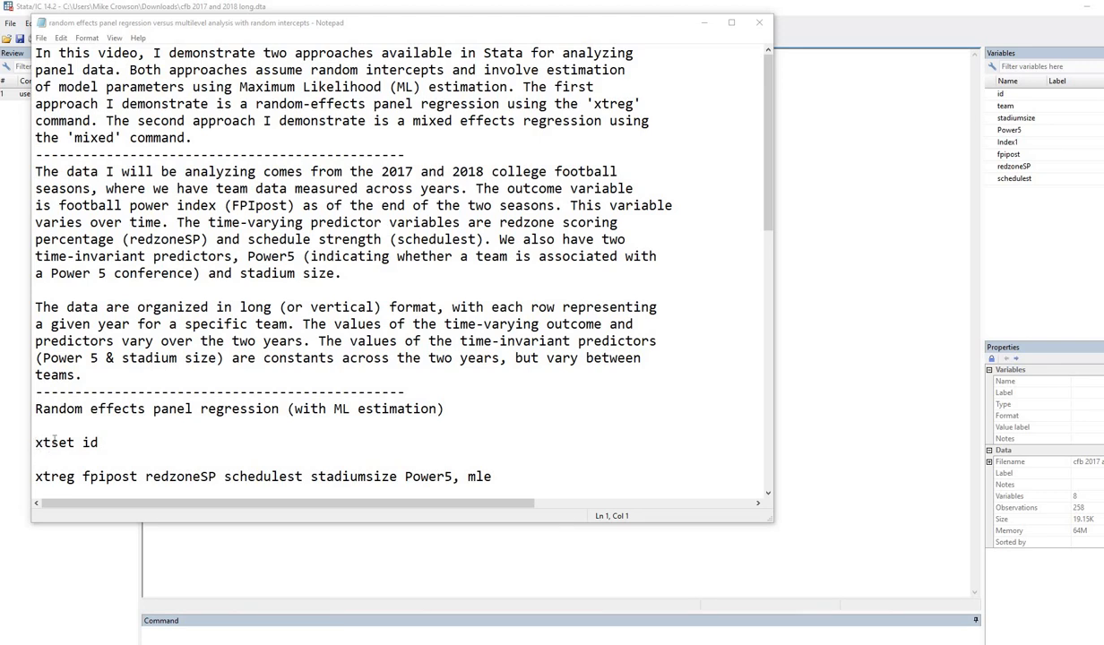
Highlight xtset and id in the notes and mark the id variable in the variable list.
left_click_drag(36, 443, 77, 442)
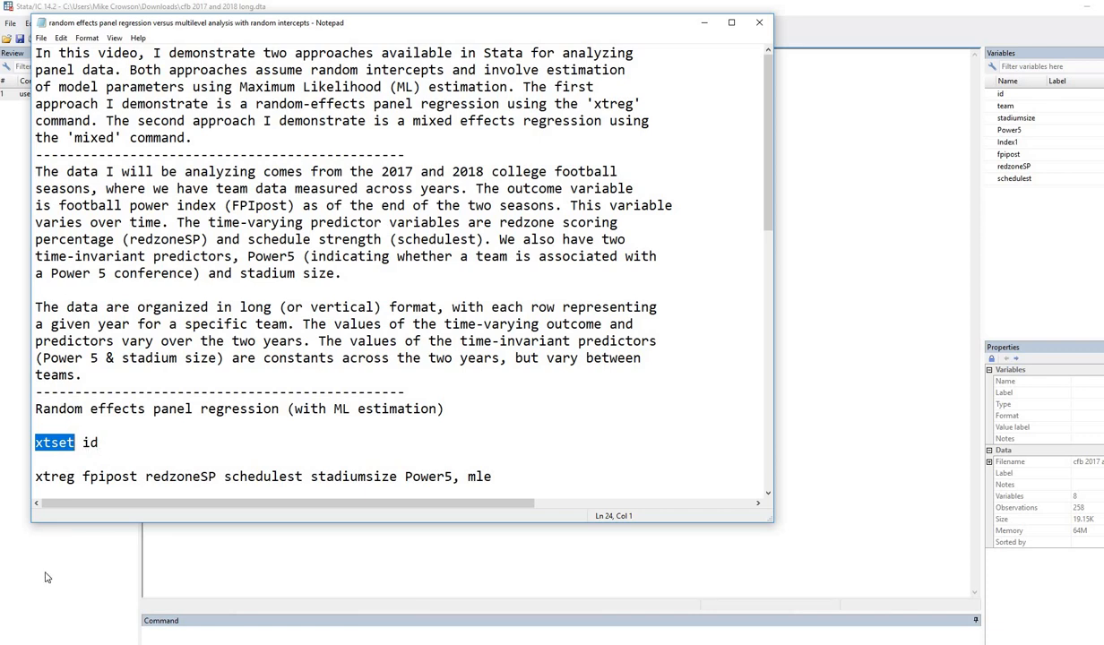
left_click(47, 643)
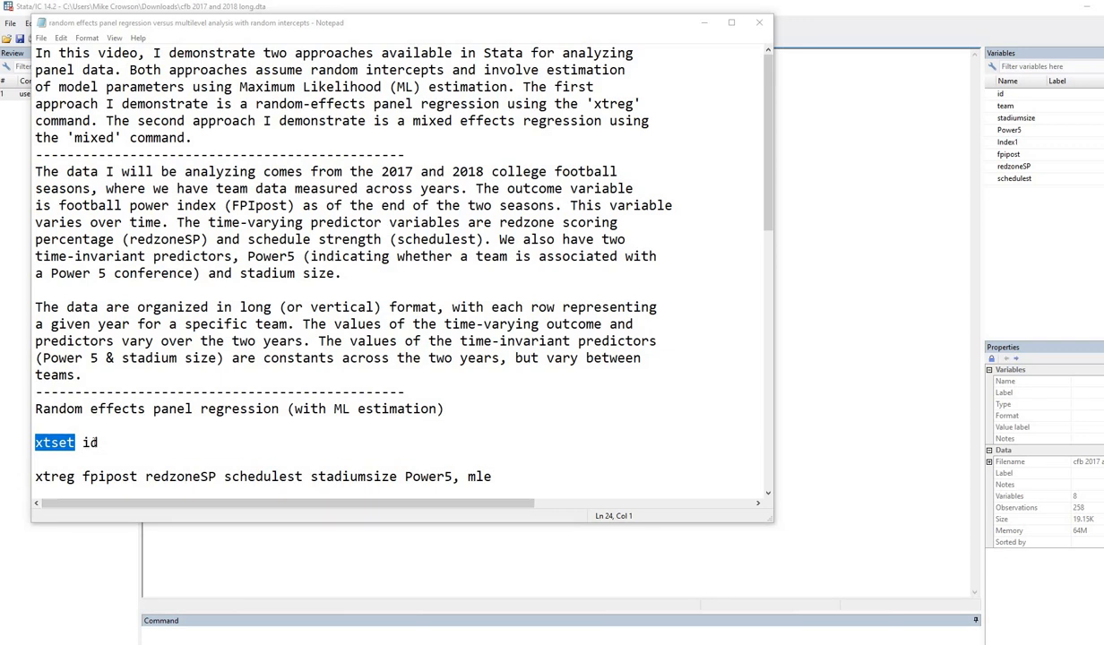
double_click(90, 442)
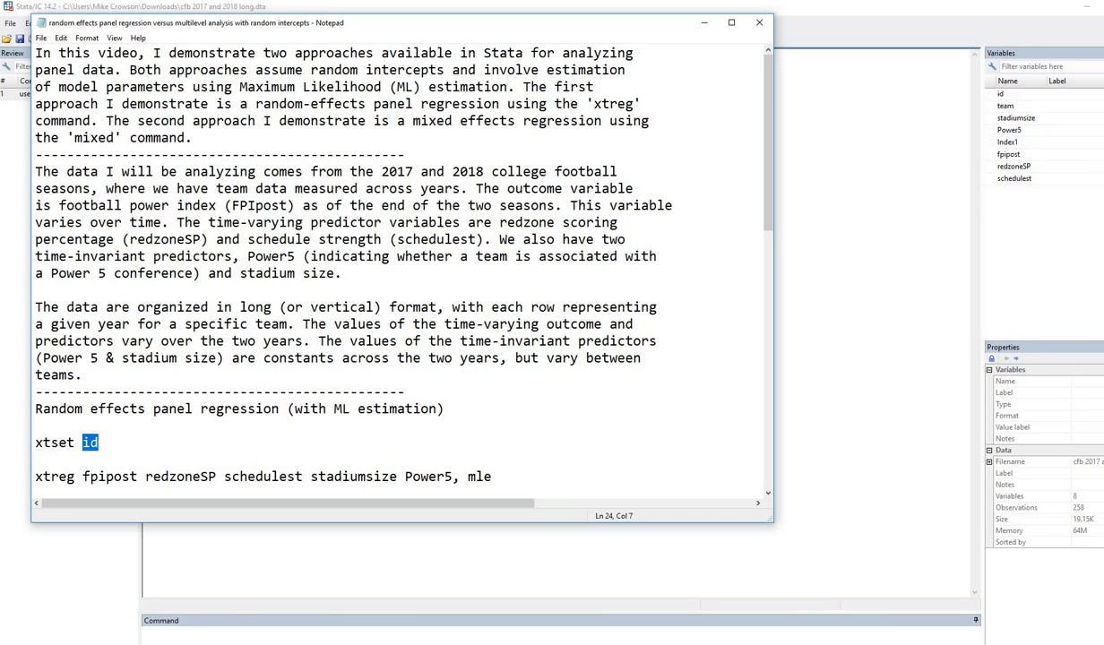
left_click(1002, 99)
left_click_drag(1026, 105, 1024, 96)
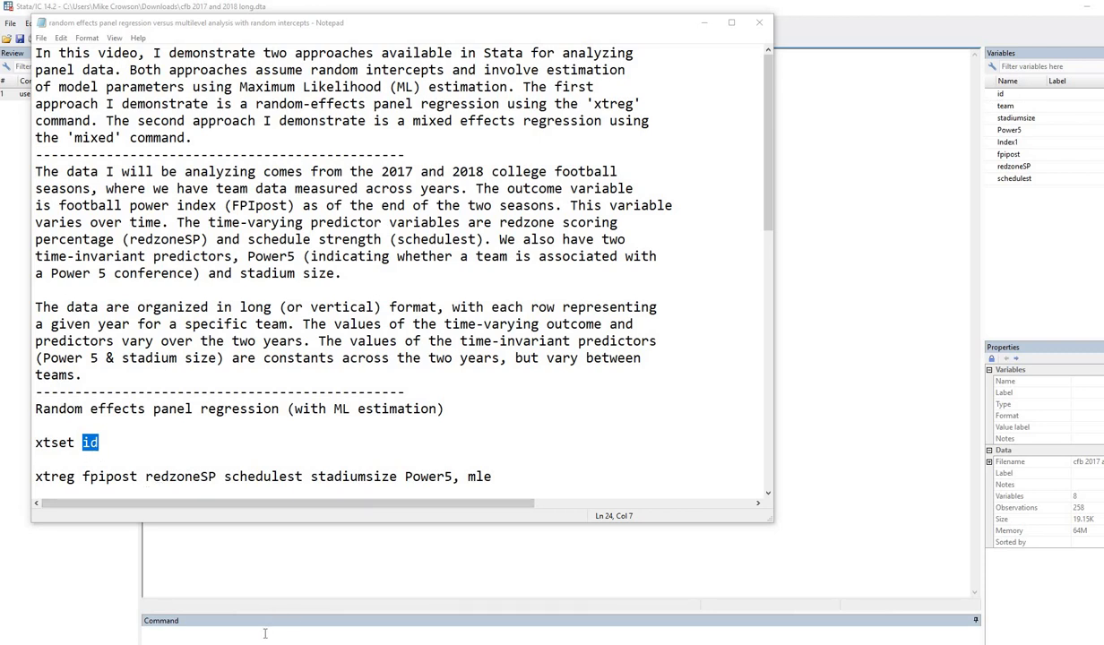
Run xtset id to declare id as the panel variable and return to the script.
left_click(265, 633)
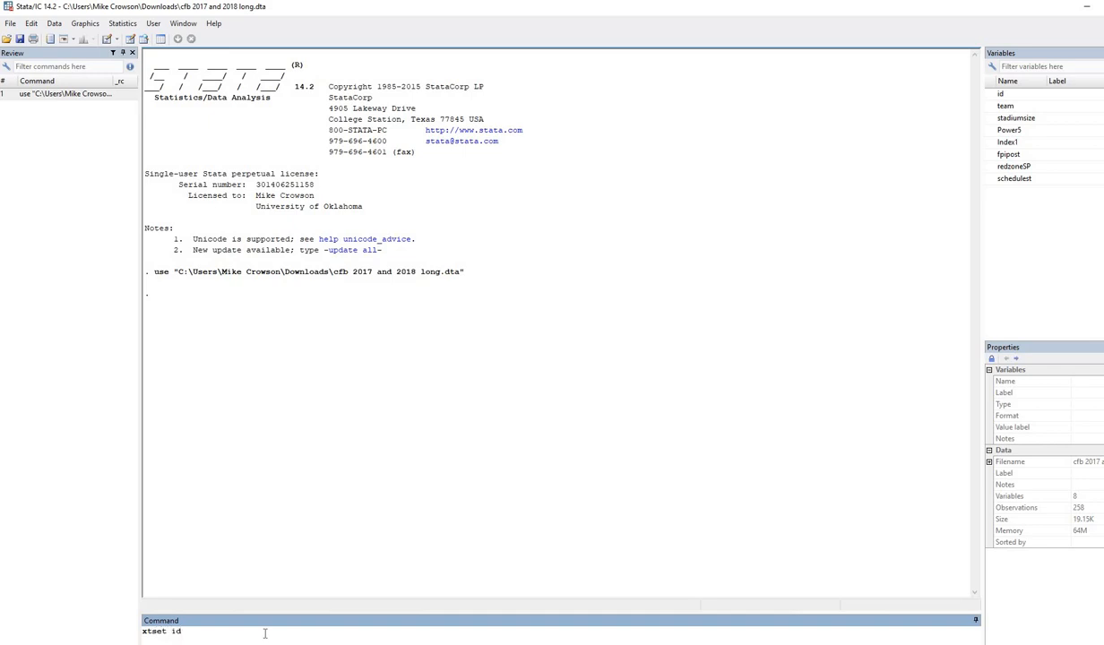
type("xtset id")
key("Return")
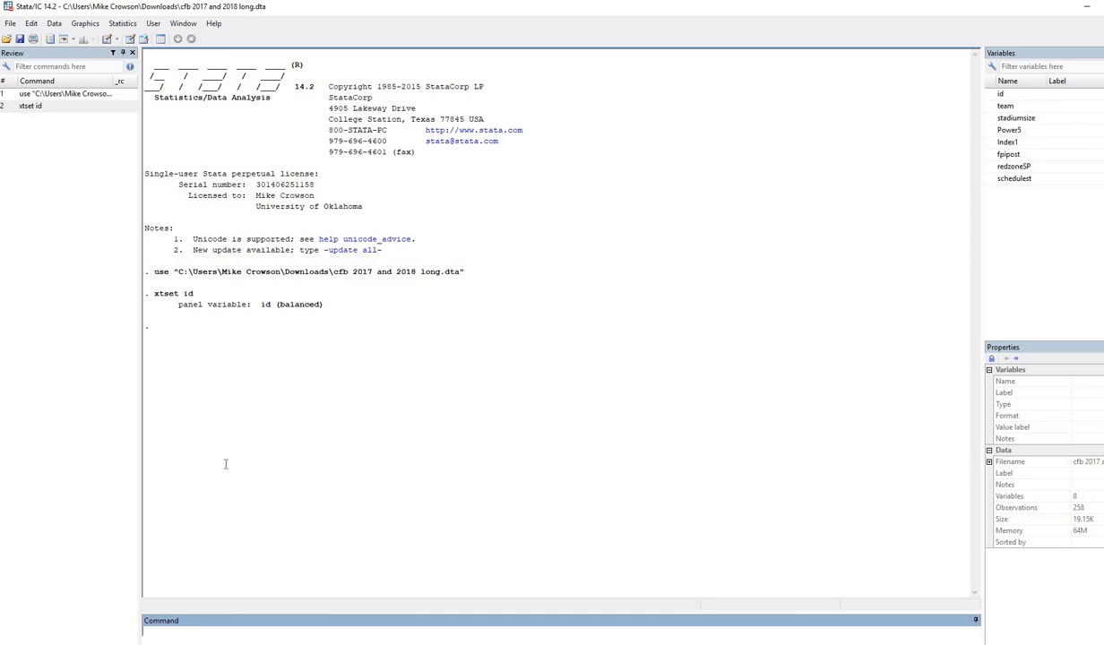
key("alt+Tab")
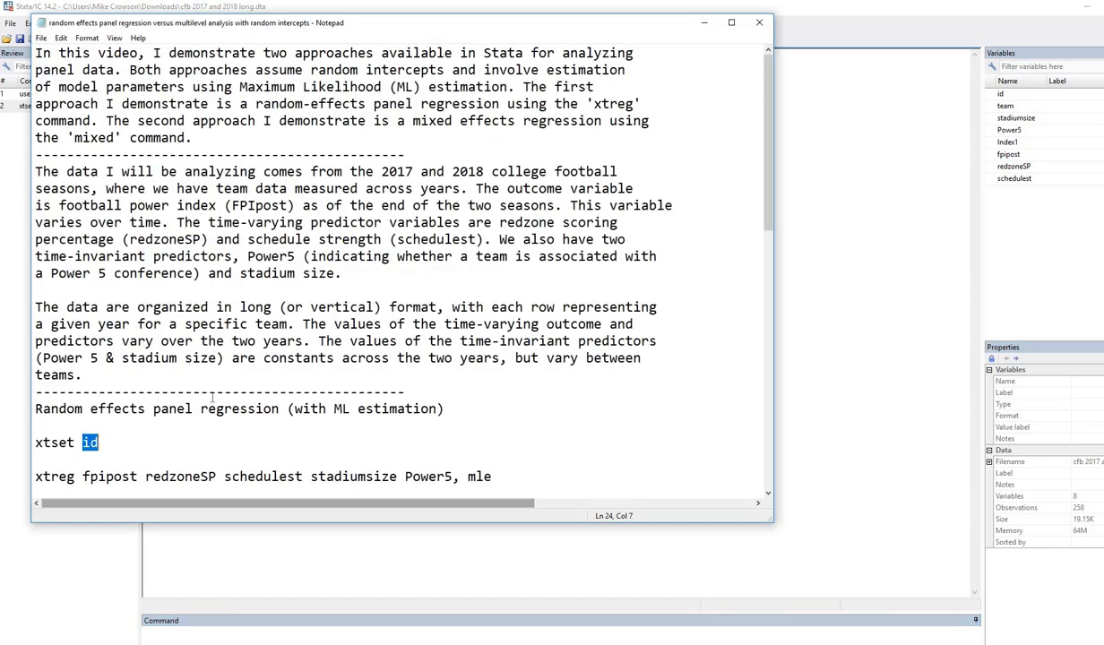
Scroll to the xtreg command, annotate fpipost and redzoneSP, clear the ink, and select the whole line.
scroll(209, 394, "down", 2)
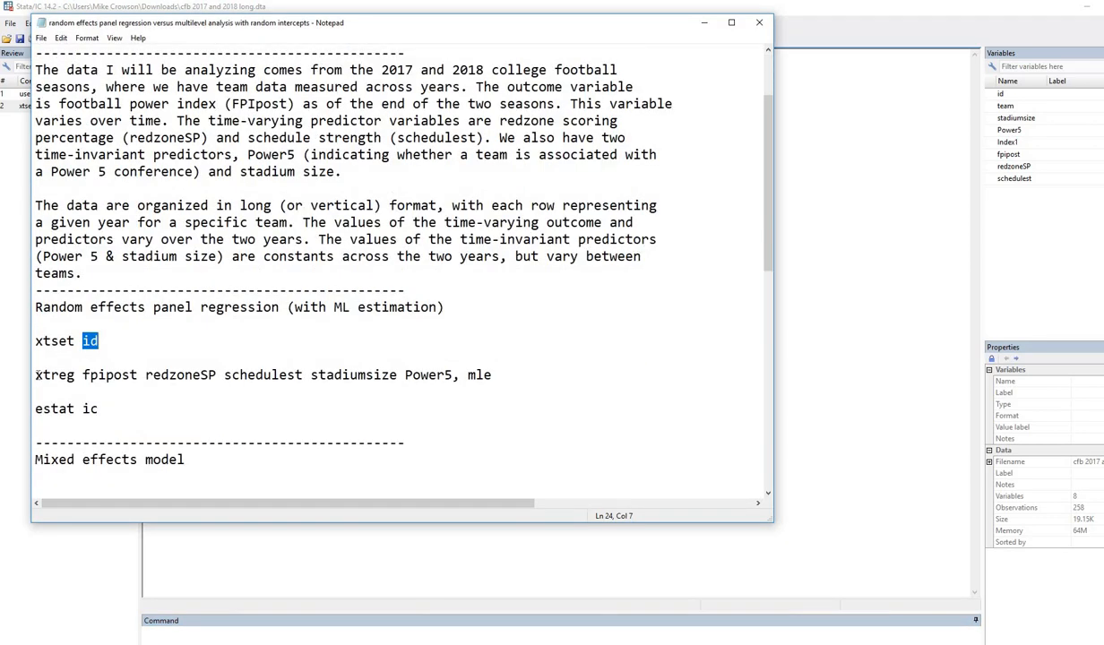
left_click_drag(36, 375, 139, 375)
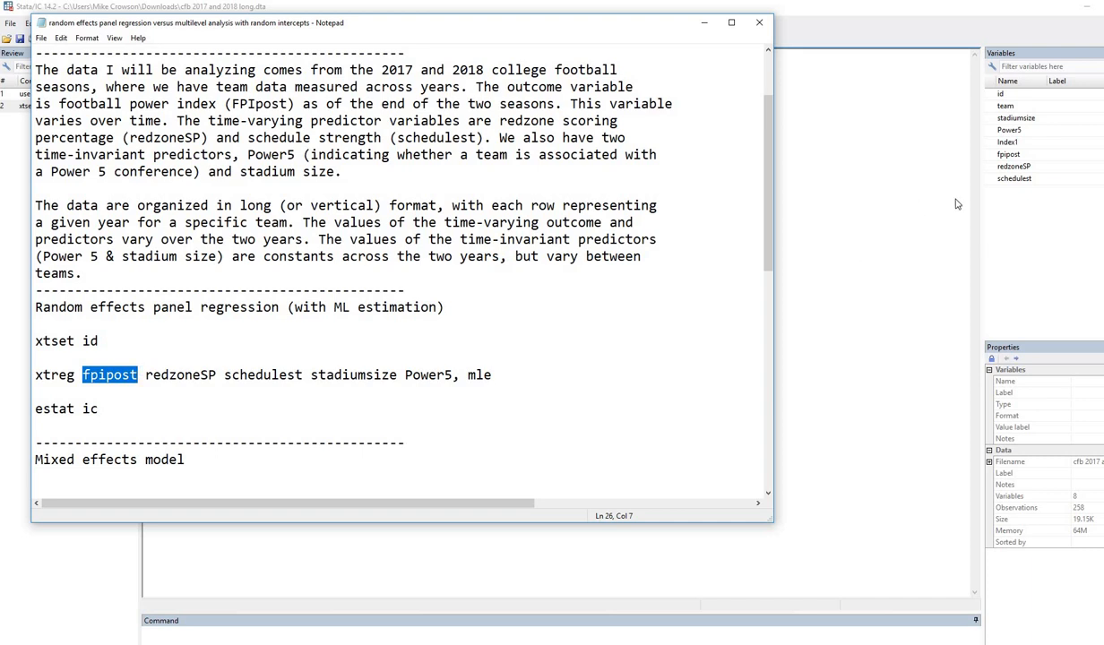
left_click(1091, 200)
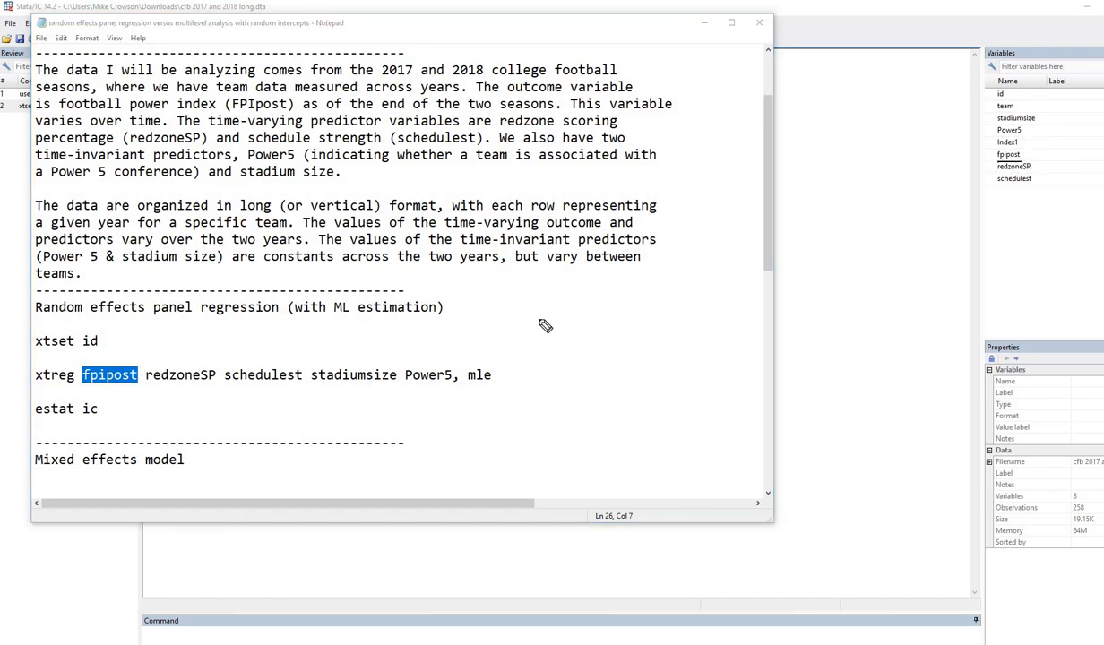
left_click_drag(146, 387, 491, 384)
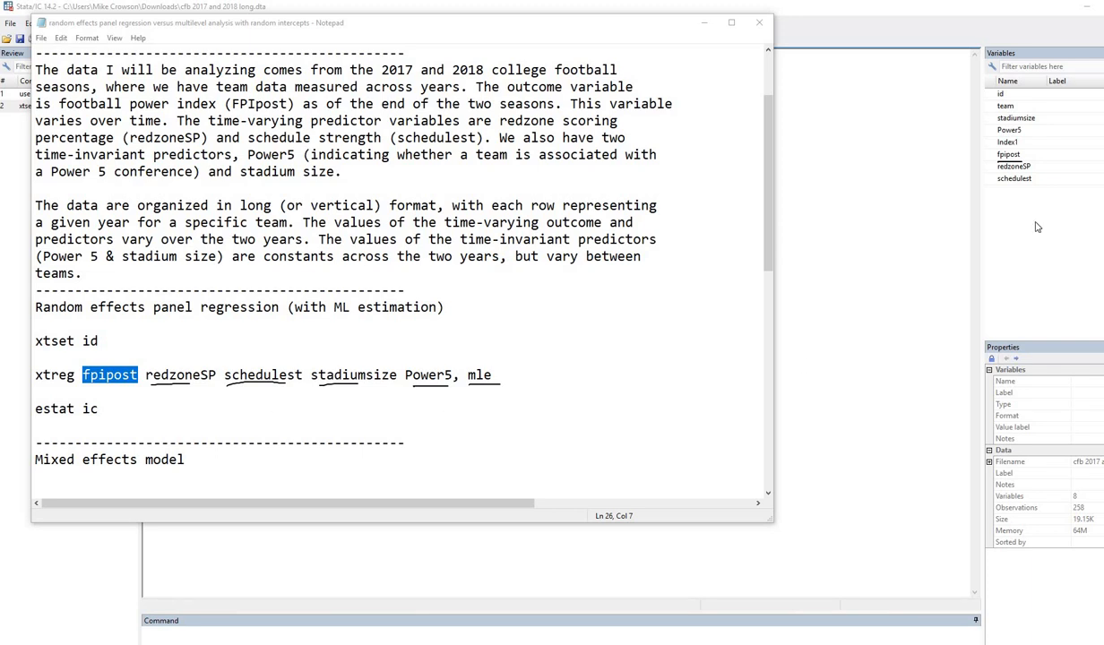
key("Escape")
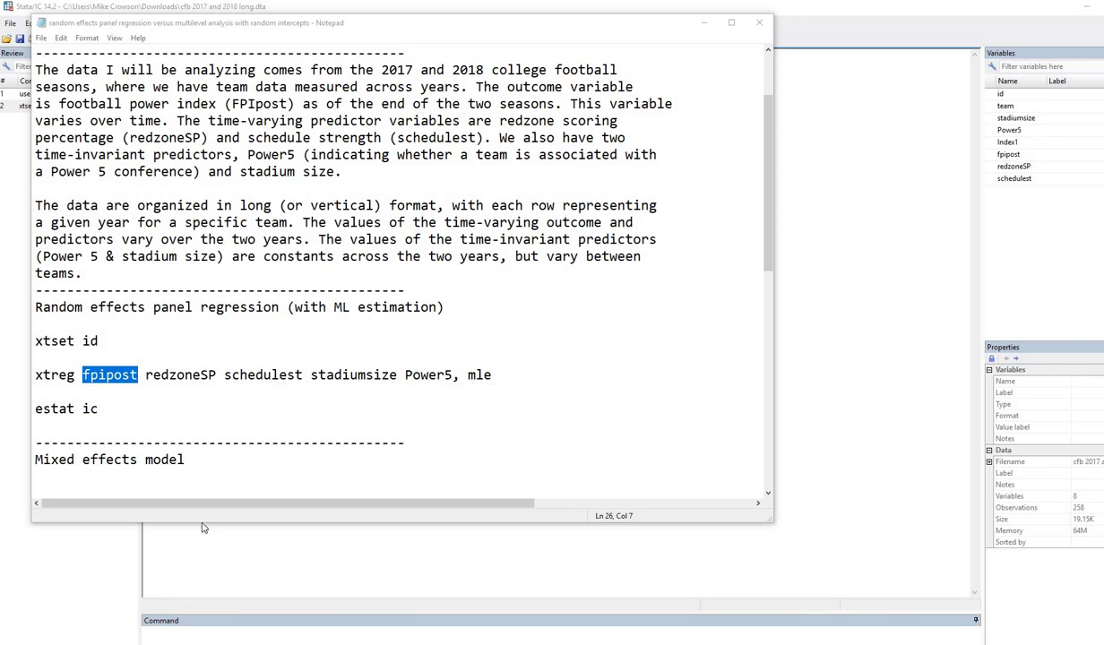
left_click(224, 374)
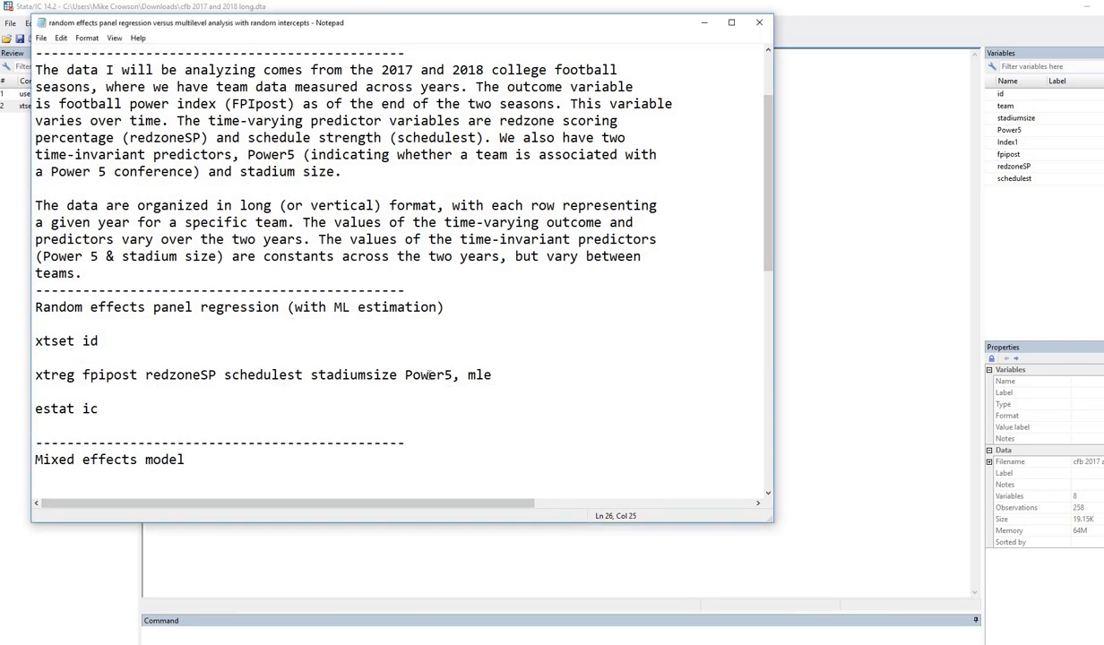
left_click_drag(492, 375, 24, 380)
key("ctrl+c")
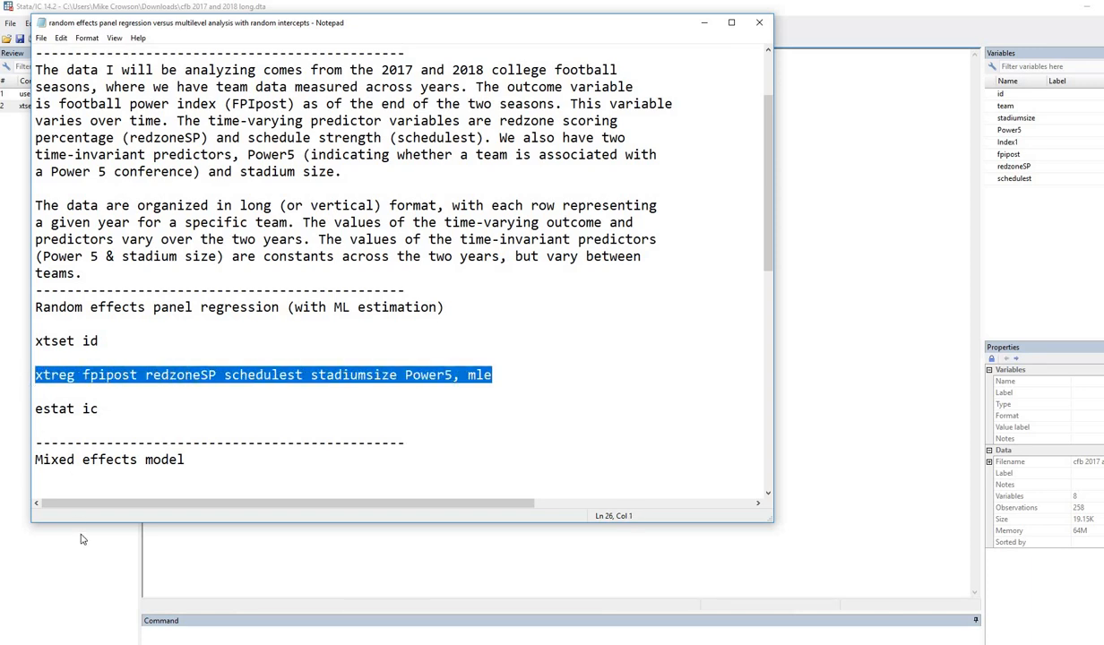
Run xtreg fpipost redzoneSP schedulest stadiumsize Power5, mle in Stata and underline redzoneSP.
left_click(176, 630)
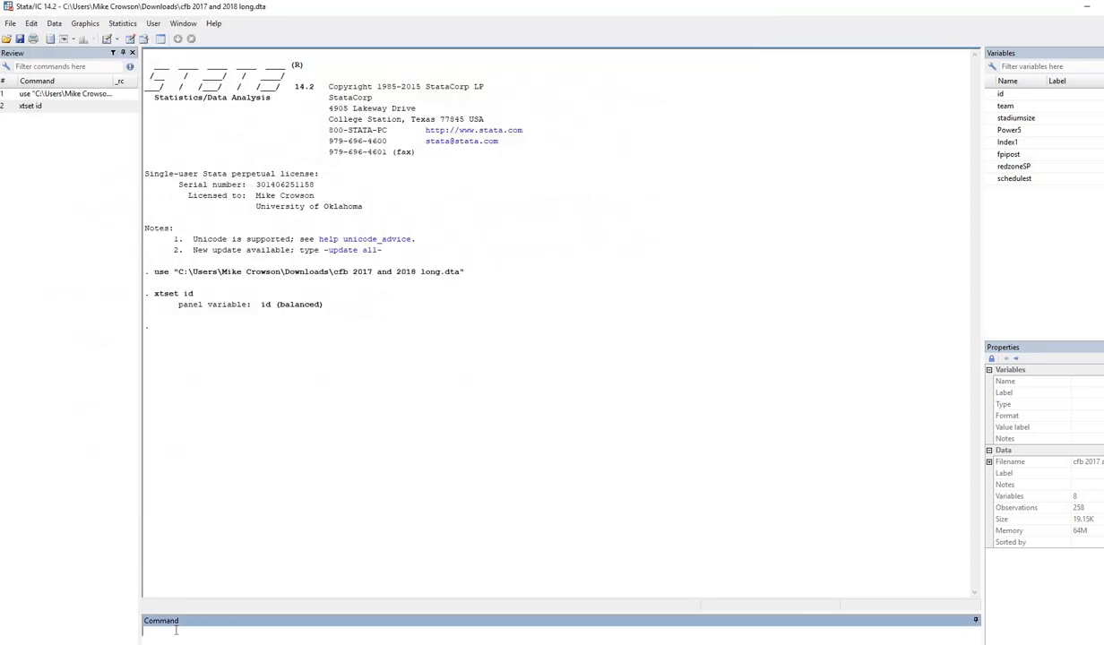
key("ctrl+v")
key("Return")
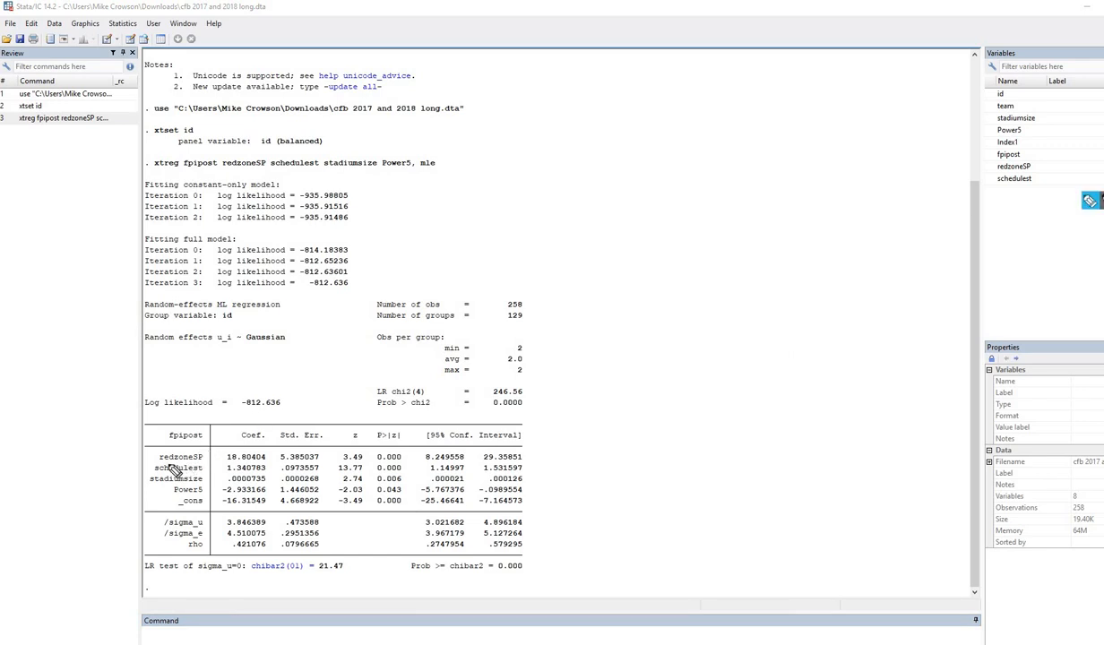
mouse_move(167, 464)
left_mouse_down()
mouse_move(265, 463)
mouse_move(303, 441)
mouse_move(367, 440)
left_mouse_up()
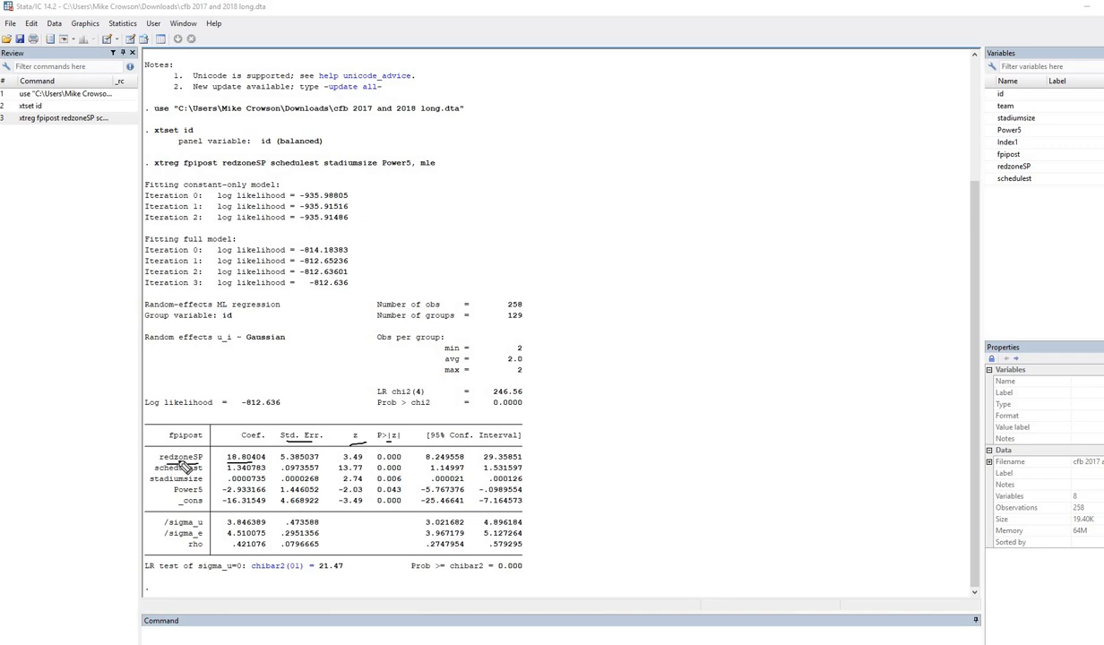
Underline coefficients and p-values for redzoneSP, schedulest (1.340783), stadiumsize (.0000735, 0.006) and Power5 (0.043).
left_click_drag(179, 463, 199, 459)
left_click_drag(372, 462, 402, 463)
left_click_drag(226, 473, 265, 473)
left_click_drag(377, 473, 405, 473)
left_click_drag(150, 456, 150, 494)
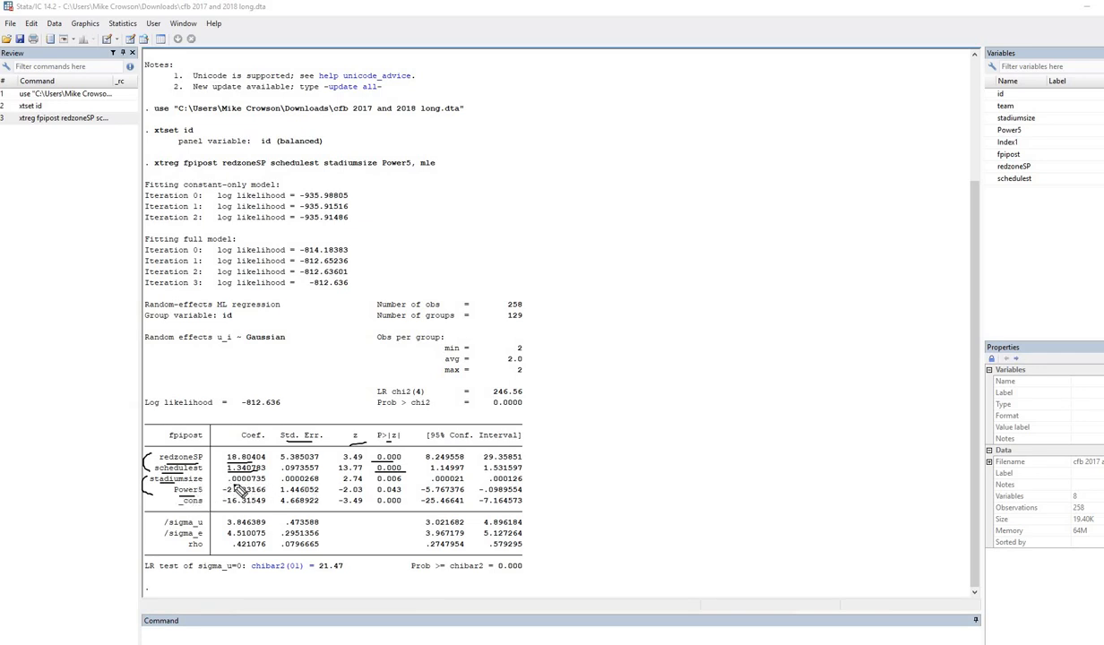
left_click_drag(228, 483, 263, 482)
left_click_drag(377, 483, 401, 483)
left_click_drag(176, 497, 252, 495)
left_click_drag(377, 495, 397, 495)
Mark LR chi2(4) 246.56, Prob > chi2 0.0000 and Std. Err., then clear the ink and return to Notepad.
left_click_drag(376, 398, 426, 397)
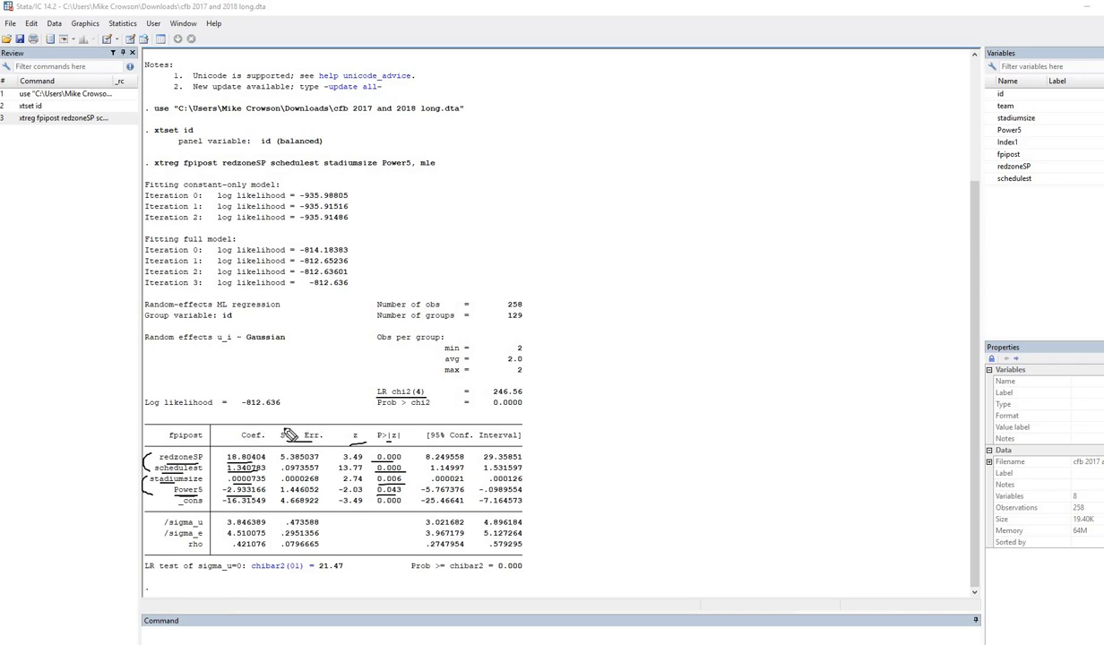
left_click_drag(281, 441, 321, 442)
left_click_drag(528, 391, 541, 390)
mouse_move(529, 399)
left_mouse_down()
mouse_move(544, 397)
mouse_move(523, 404)
left_mouse_up()
key("Escape")
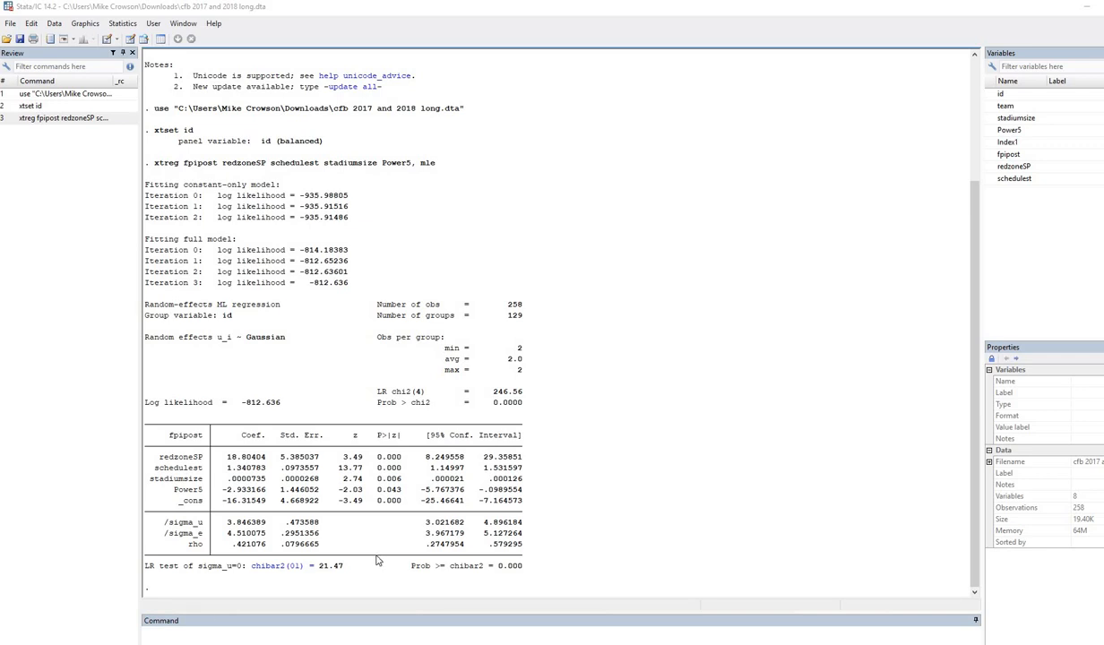
key("alt+Tab")
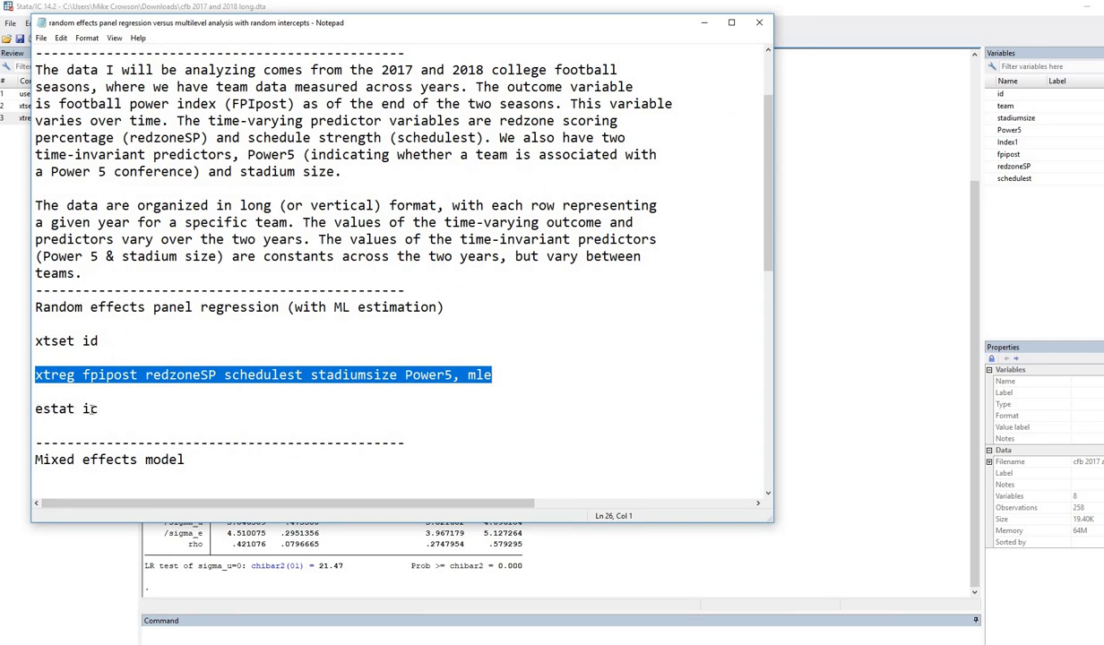
Run estat ic on the xtreg model and highlight AIC 1639.272 and BIC 1664.143.
left_click_drag(113, 409, 27, 409)
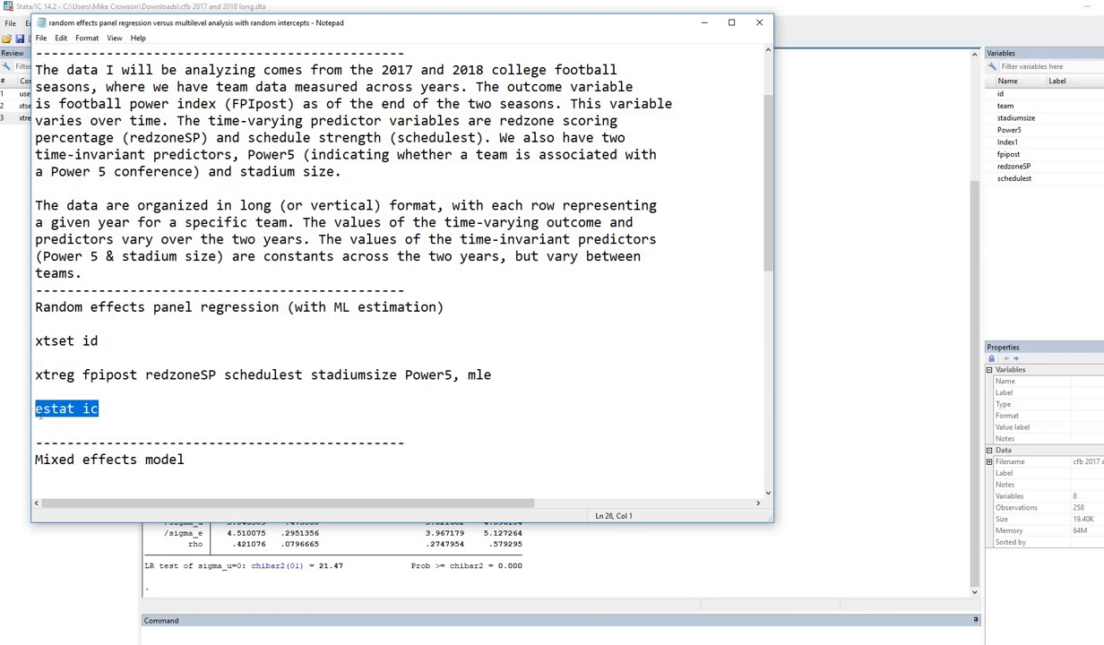
left_click(230, 634)
key("Return")
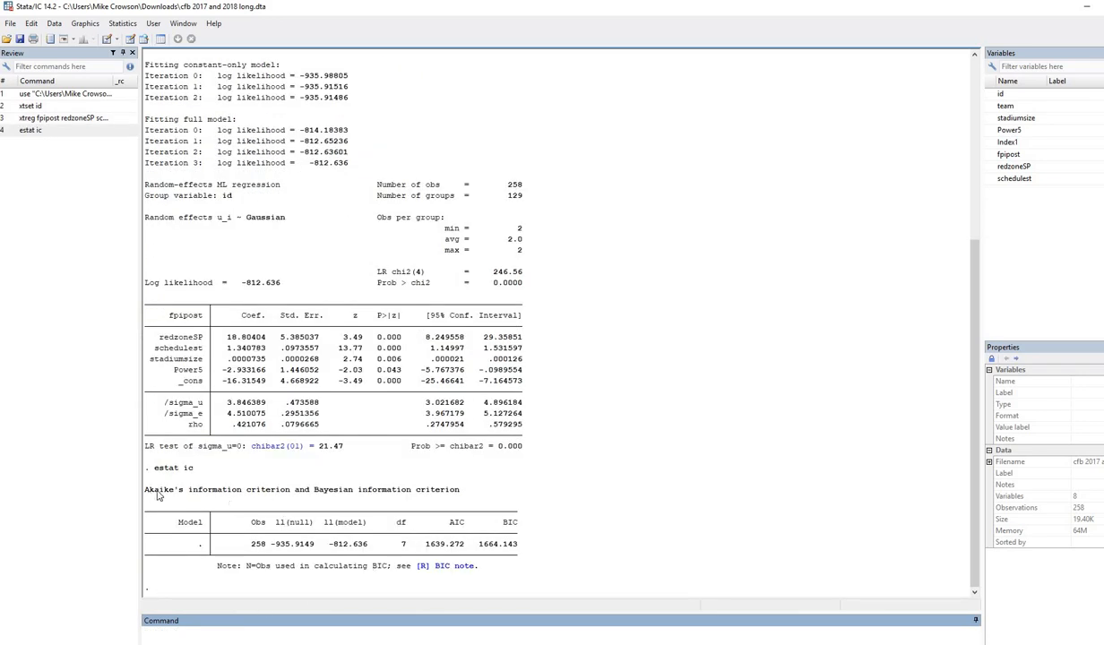
left_click_drag(144, 491, 474, 497)
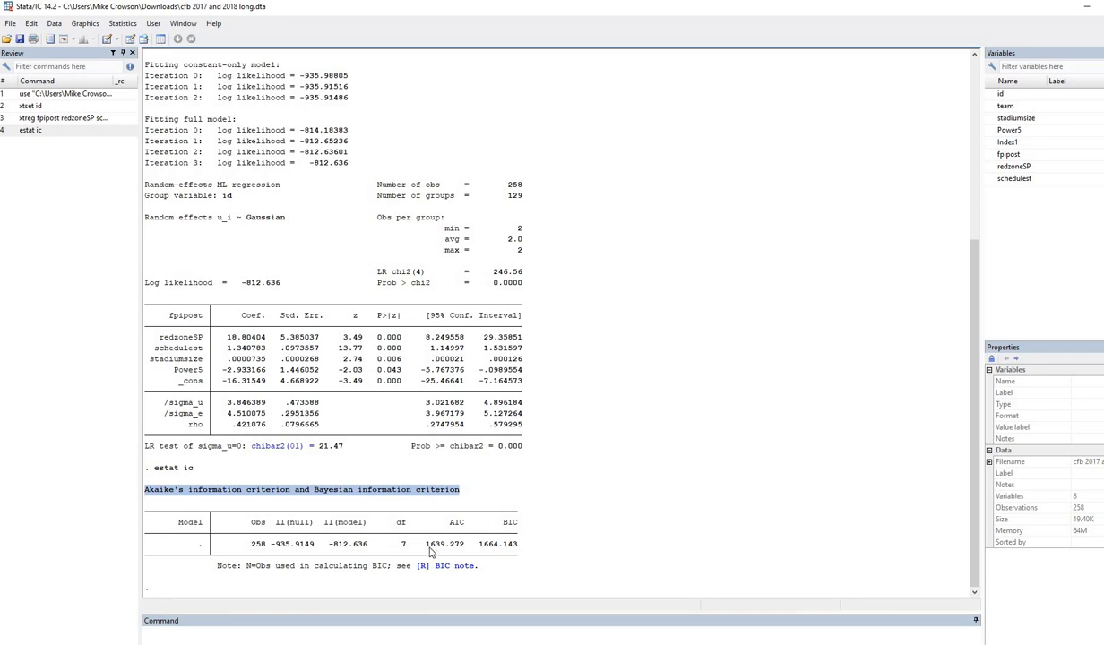
double_click(457, 546)
double_click(519, 545)
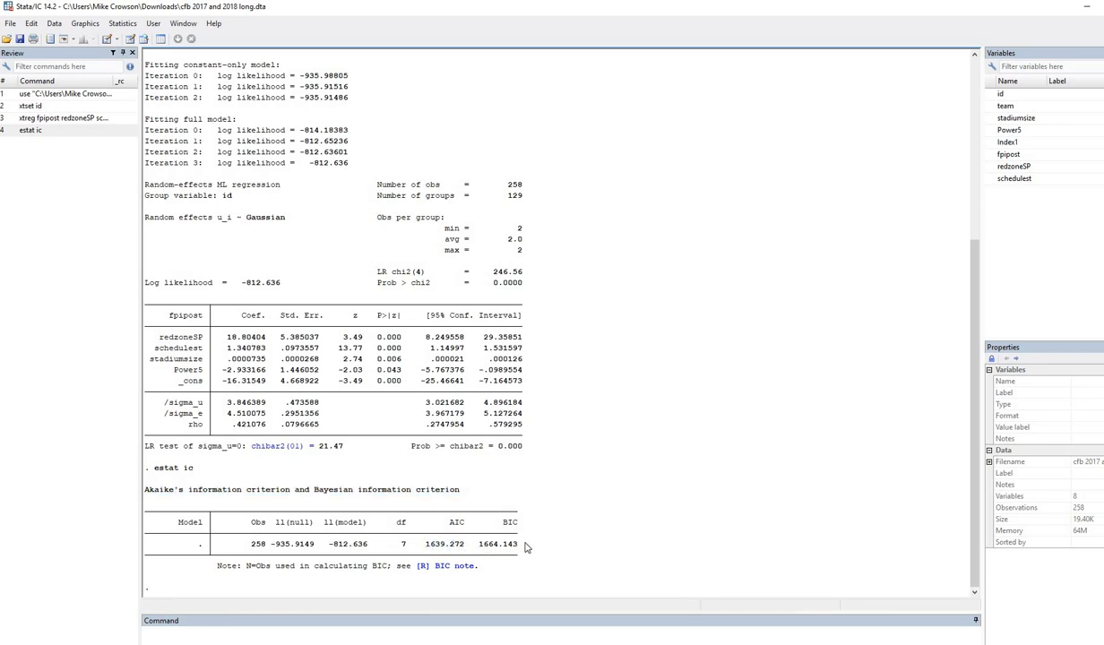
left_click(507, 575)
Scroll to the mixed command and compare its predictor list with the xtreg line.
key("alt+Tab")
scroll(394, 427, "down", 4)
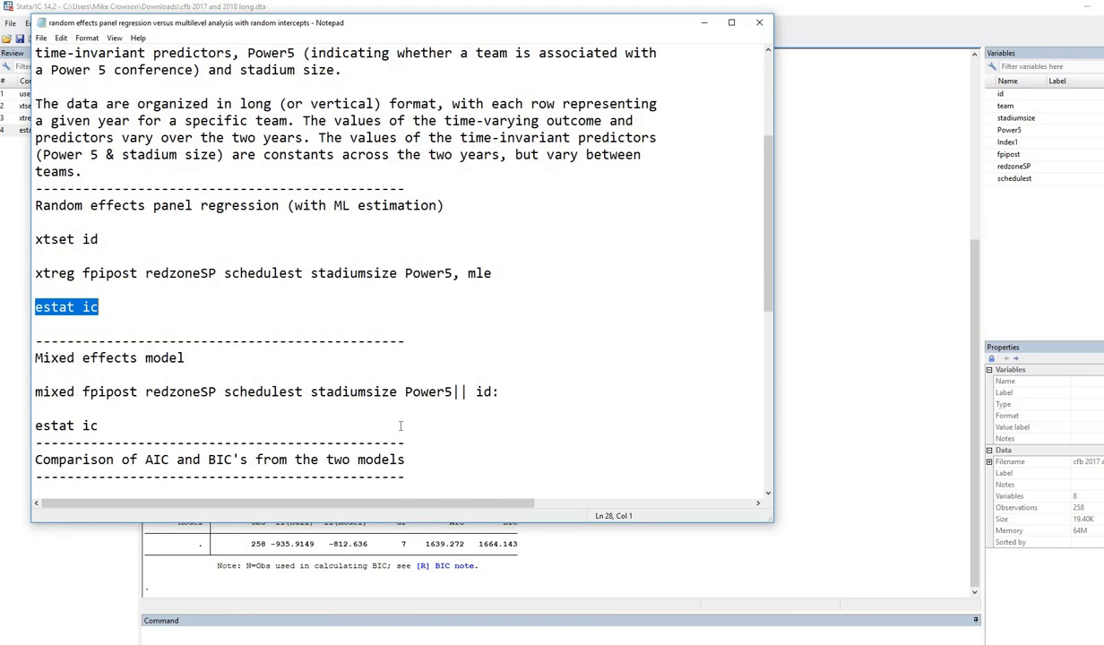
scroll(205, 205, "down", 1)
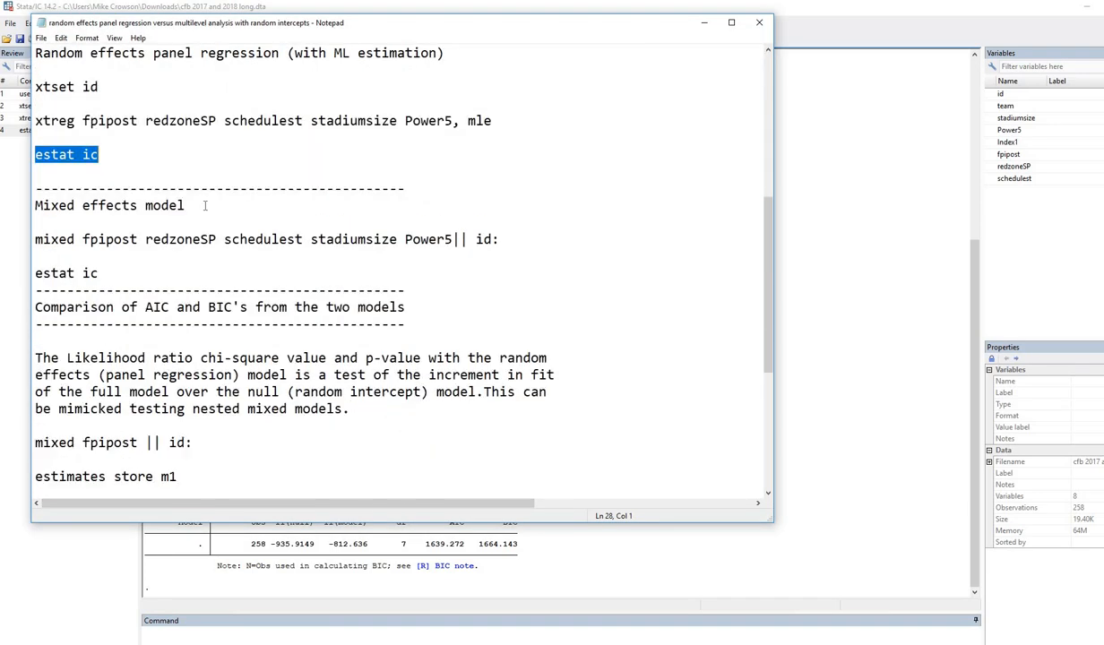
left_click(36, 240)
left_click_drag(78, 231, 460, 239)
left_click(145, 239)
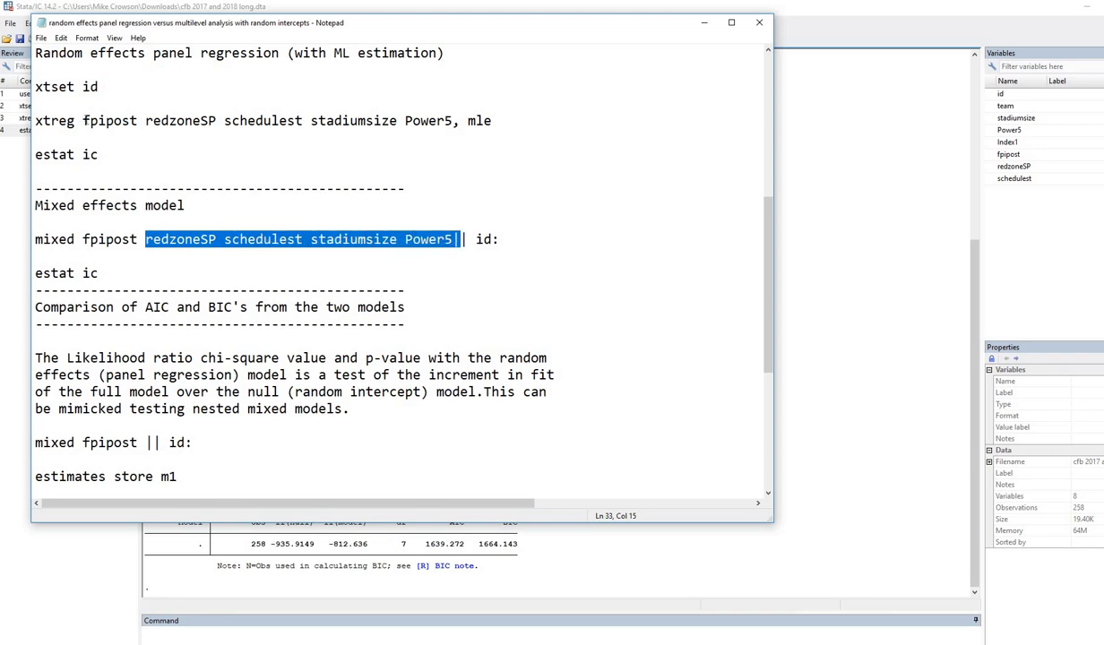
left_click_drag(82, 120, 452, 121)
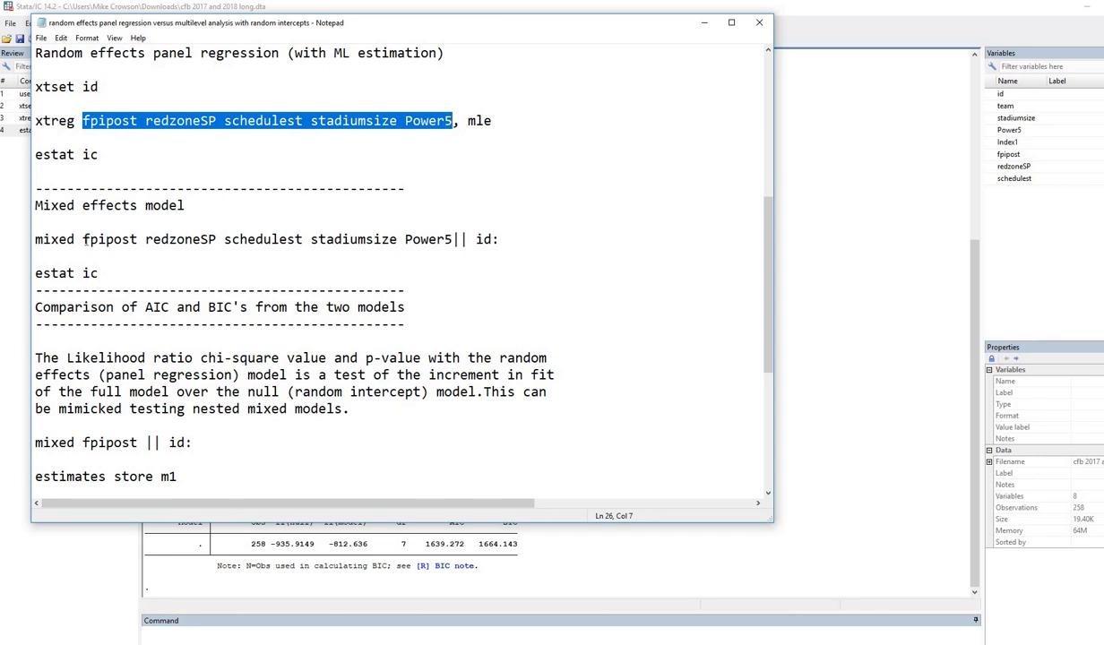
left_click_drag(82, 239, 454, 239)
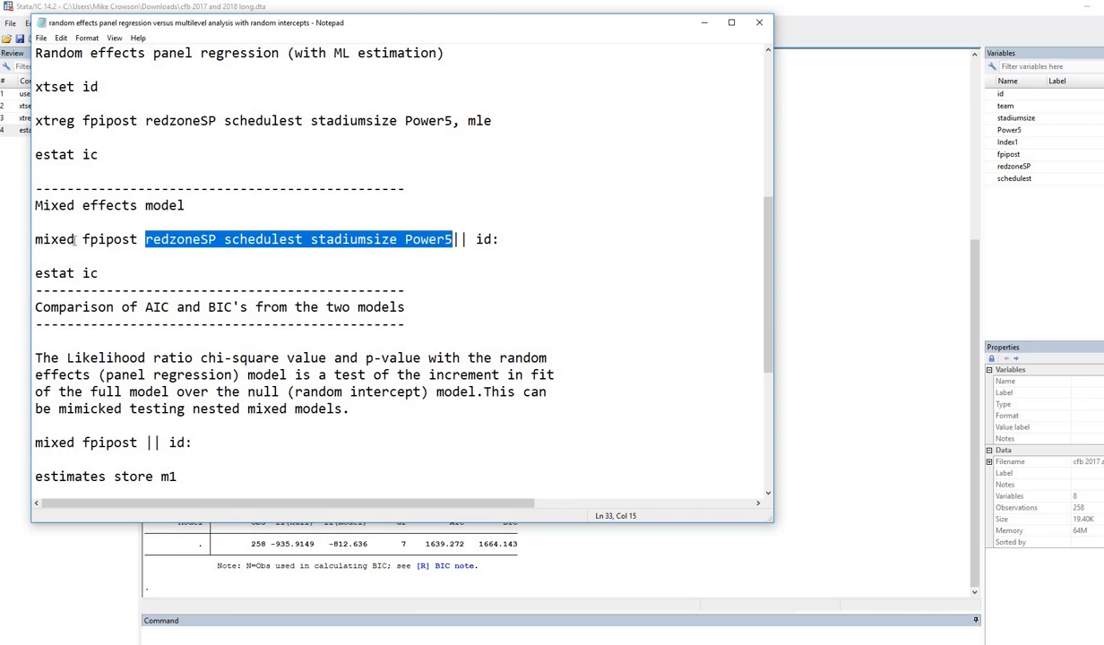
key("Down")
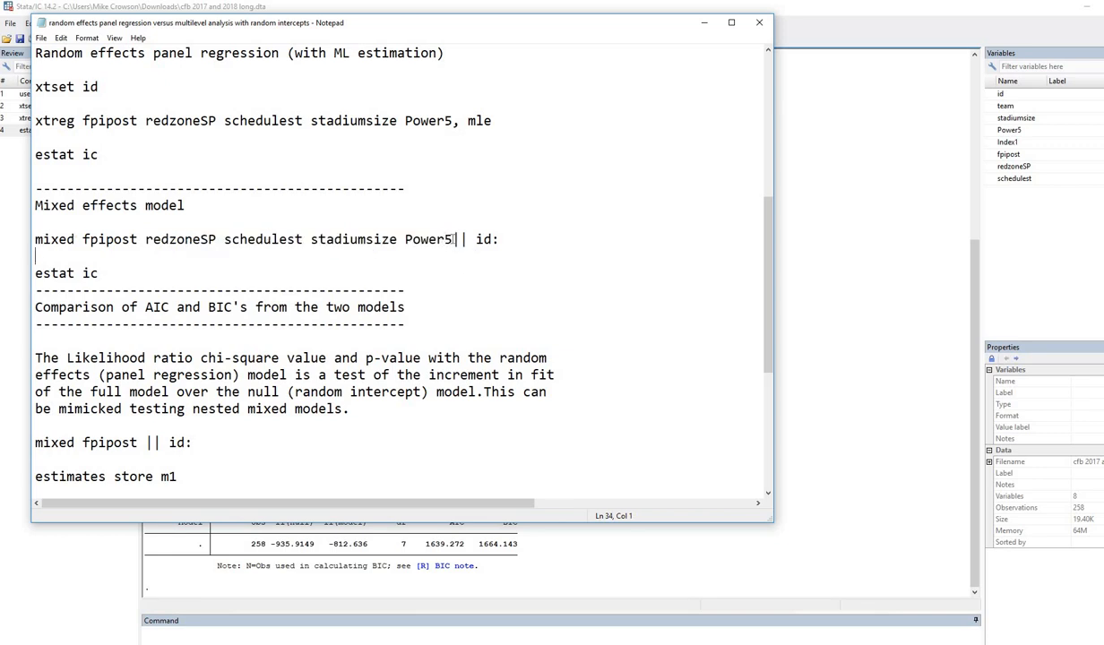
Highlight the || id random-intercept part and select the full mixed command line.
left_click_drag(467, 239, 451, 239)
left_click_drag(493, 239, 476, 239)
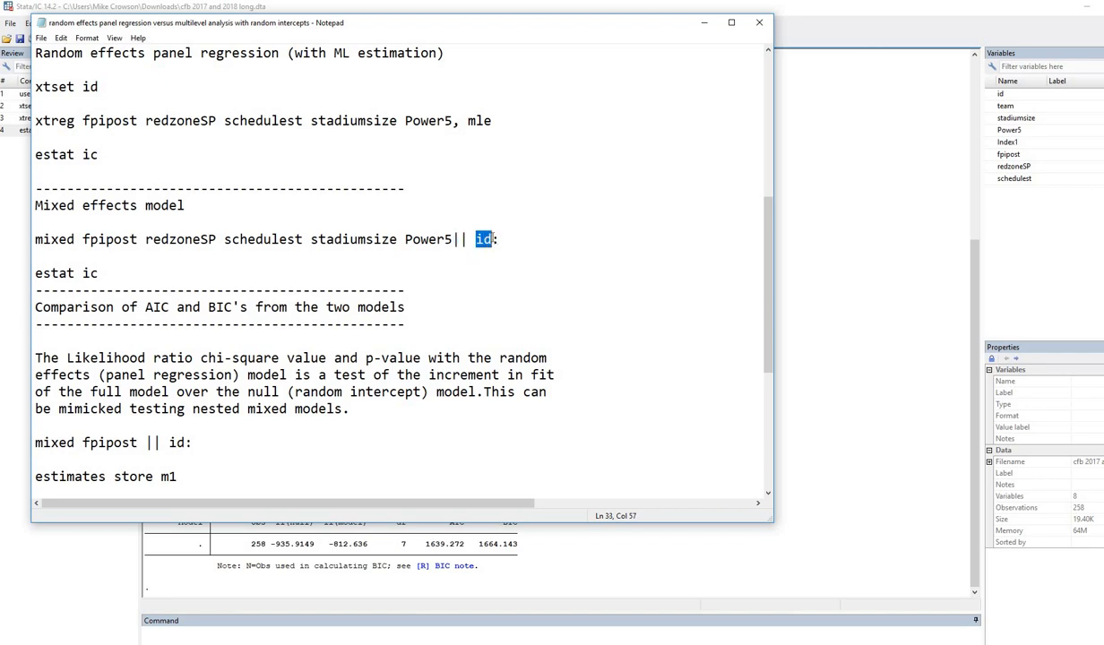
left_click(495, 240)
left_click(45, 227, "shift")
key("ctrl+c")
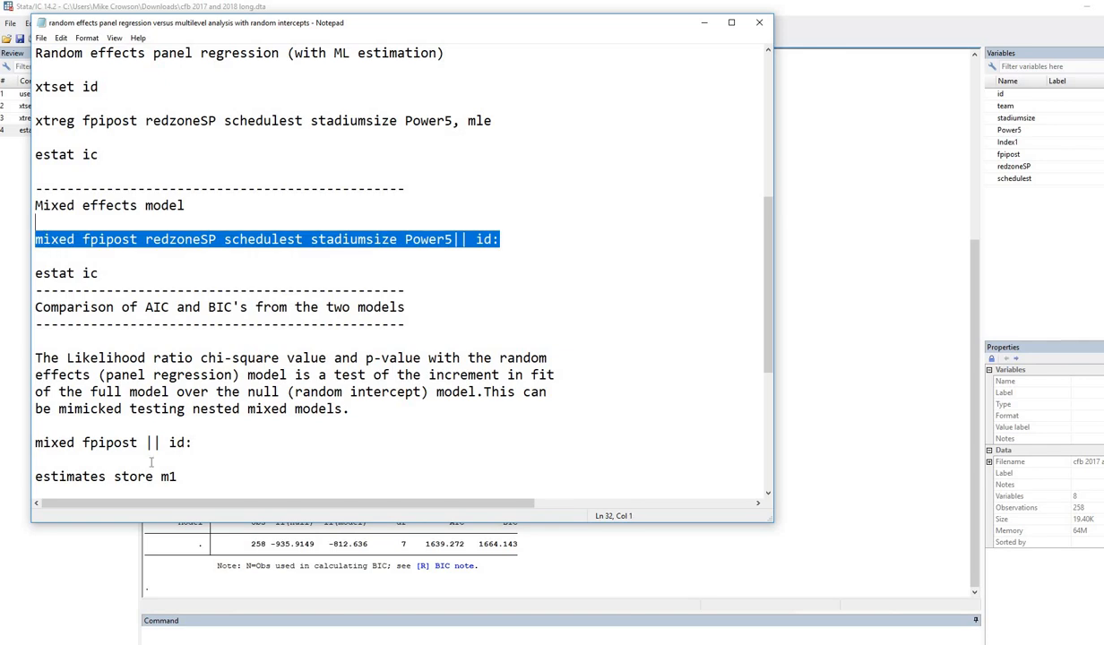
left_click(192, 634)
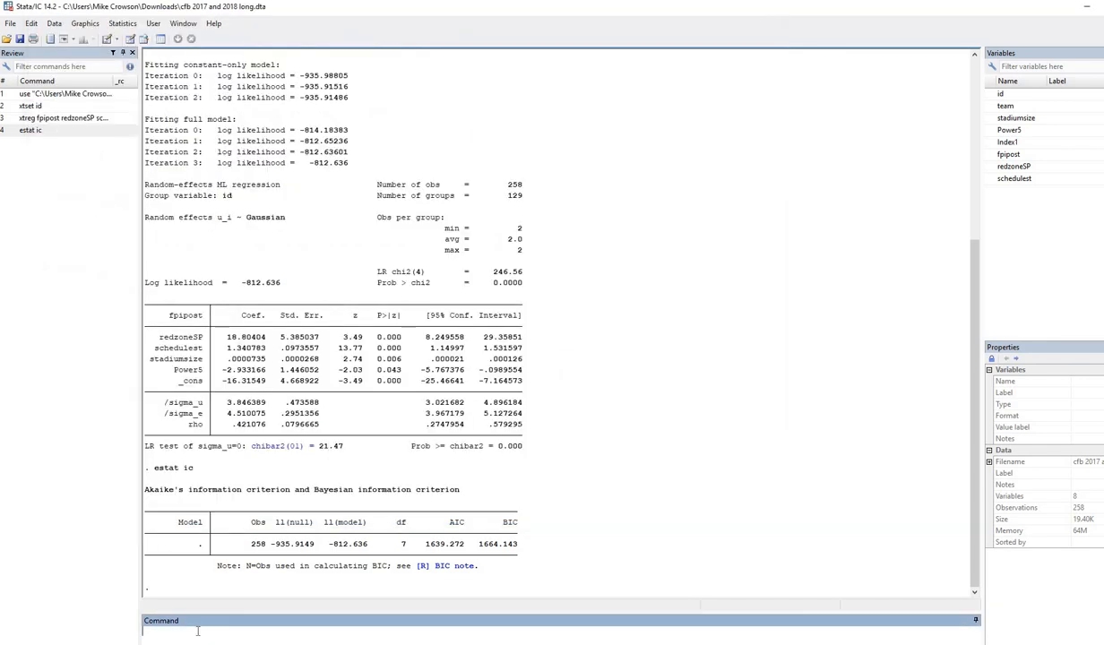
Run the mixed-effects model of fpipost by id and mark its Wald chi2(4) 626.57, p 0.0000 result.
key("ctrl+v")
key("Return")
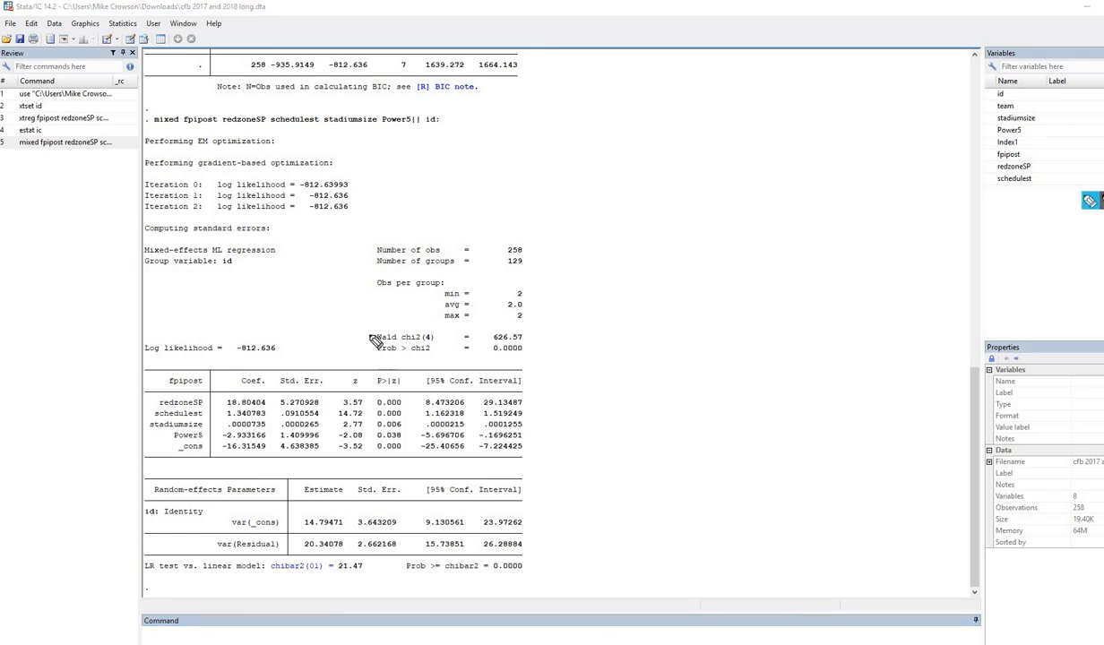
mouse_move(374, 328)
left_mouse_down()
mouse_move(359, 345)
mouse_move(529, 357)
mouse_move(519, 328)
left_mouse_up()
left_click_drag(394, 325, 493, 322)
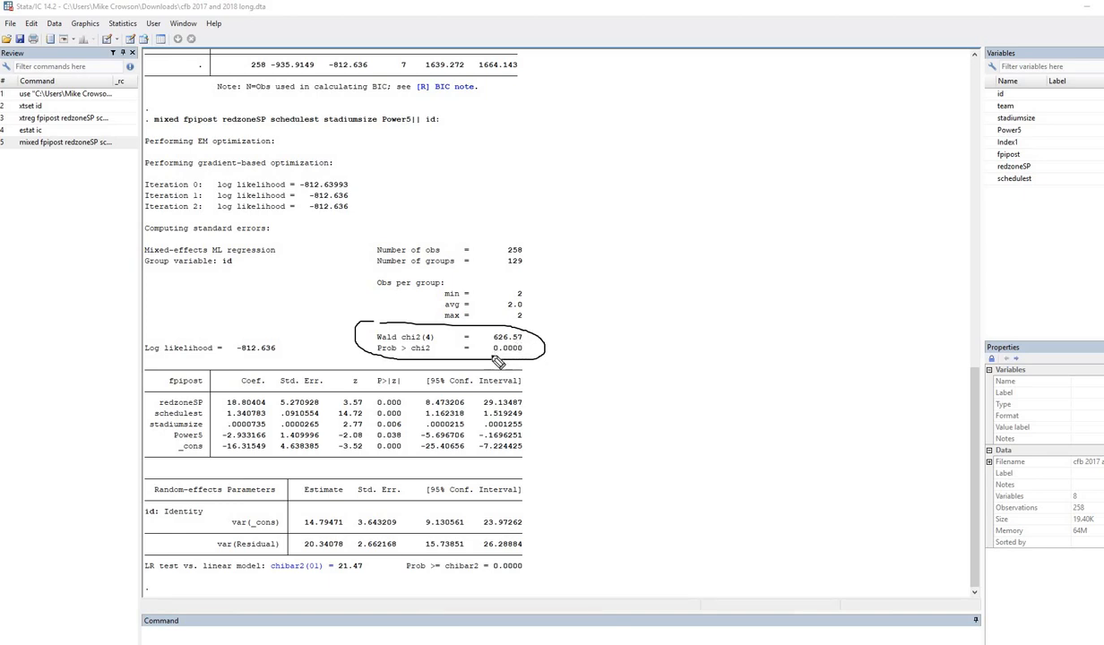
left_click_drag(493, 356, 520, 356)
left_click(1047, 239)
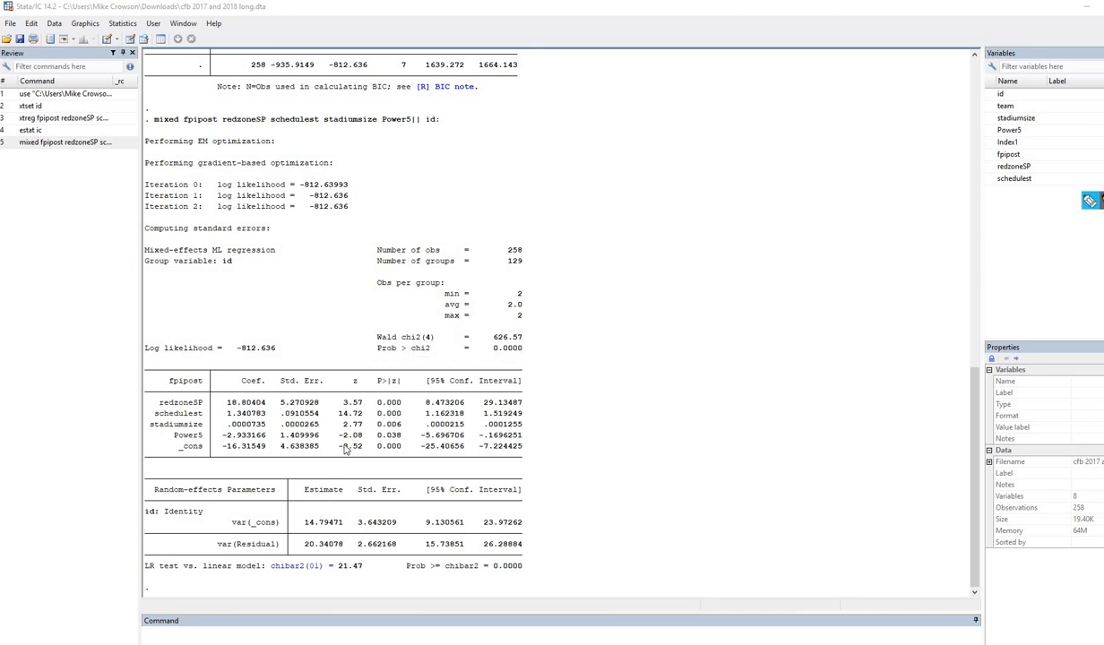
double_click(250, 382)
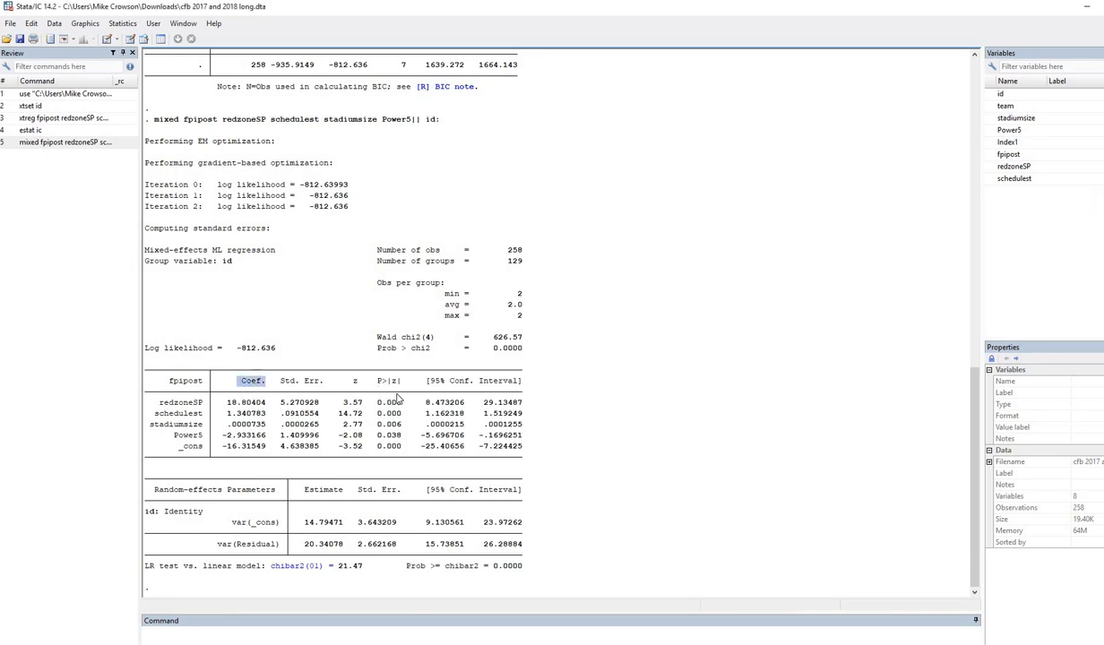
Compare the Coef., Std. Err. and z column headings of the xtreg and mixed tables.
scroll(240, 184, "up", 10)
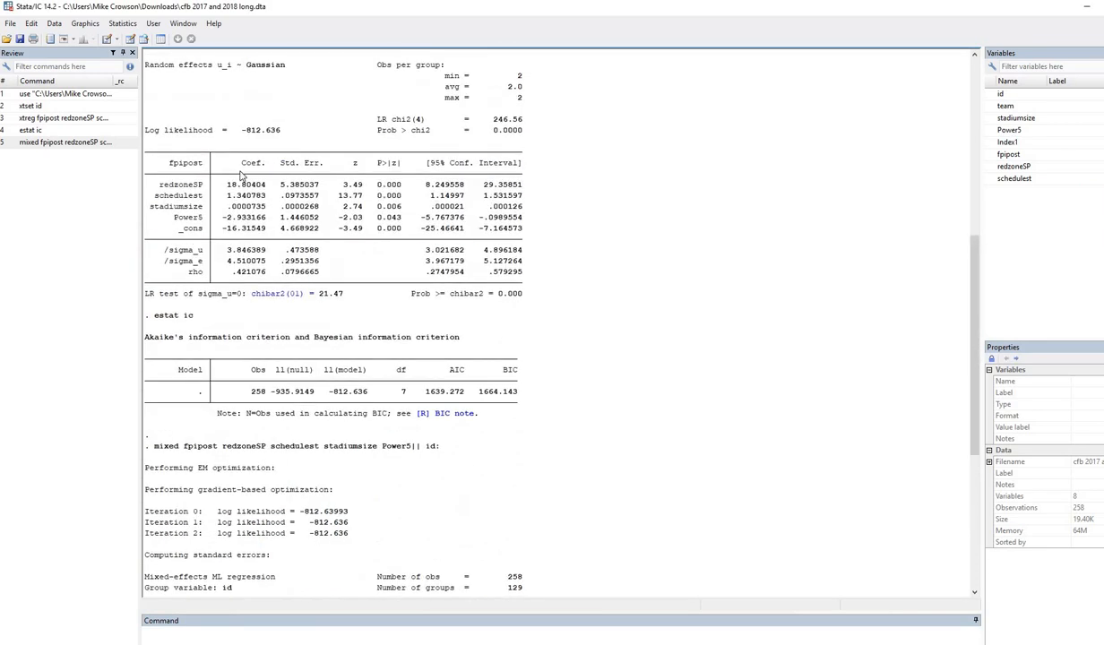
double_click(254, 162)
scroll(266, 224, "down", 9)
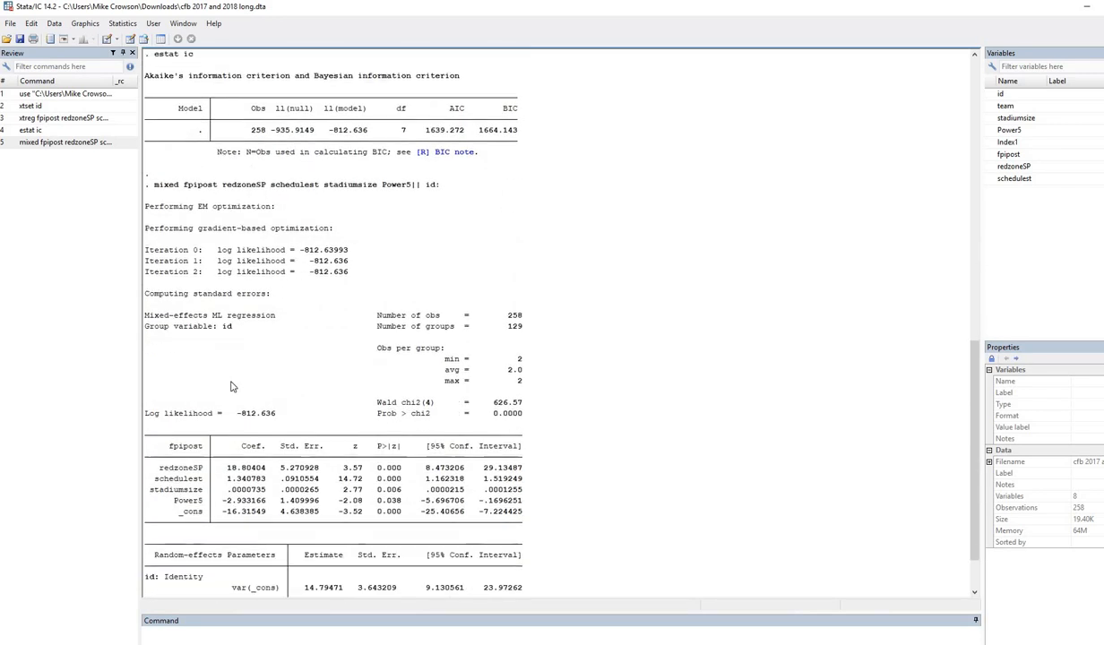
left_click_drag(281, 413, 319, 413)
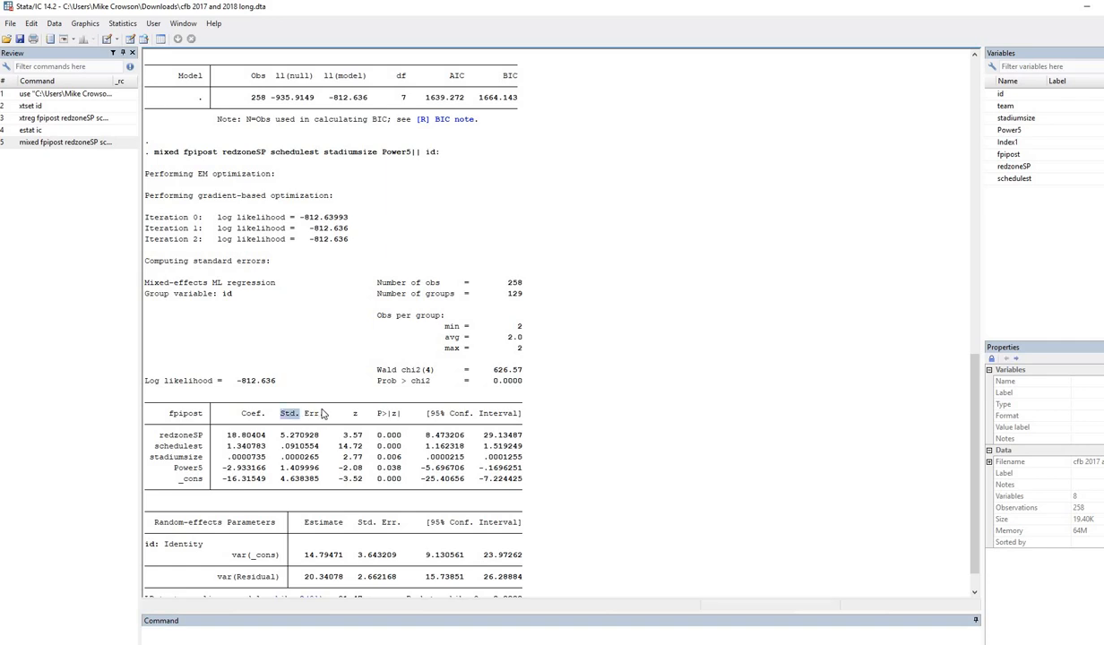
scroll(296, 224, "up", 8)
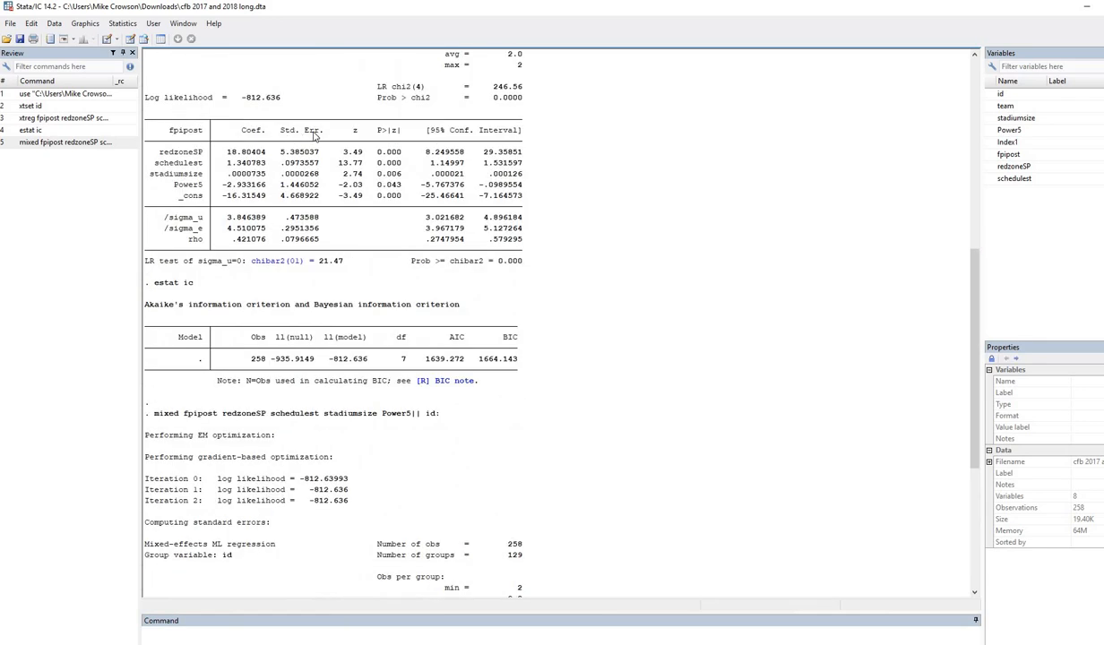
left_click_drag(280, 131, 400, 133)
scroll(339, 398, "down", 4)
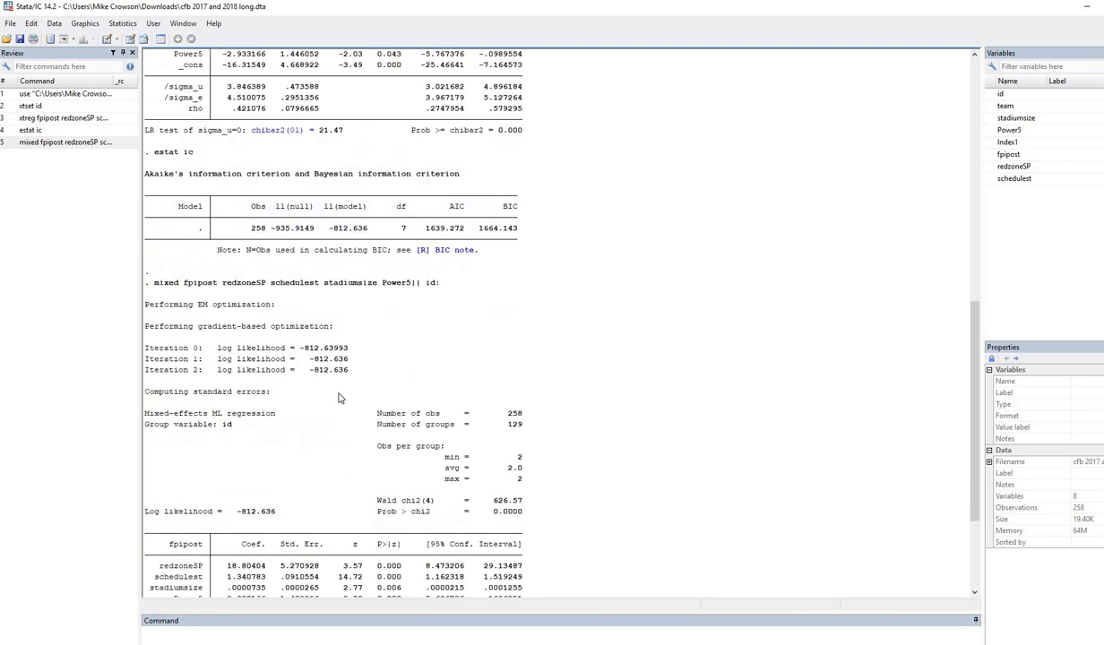
Underline the matching log likelihood -812.636 in both the mixed and xtreg outputs.
scroll(339, 398, "down", 4)
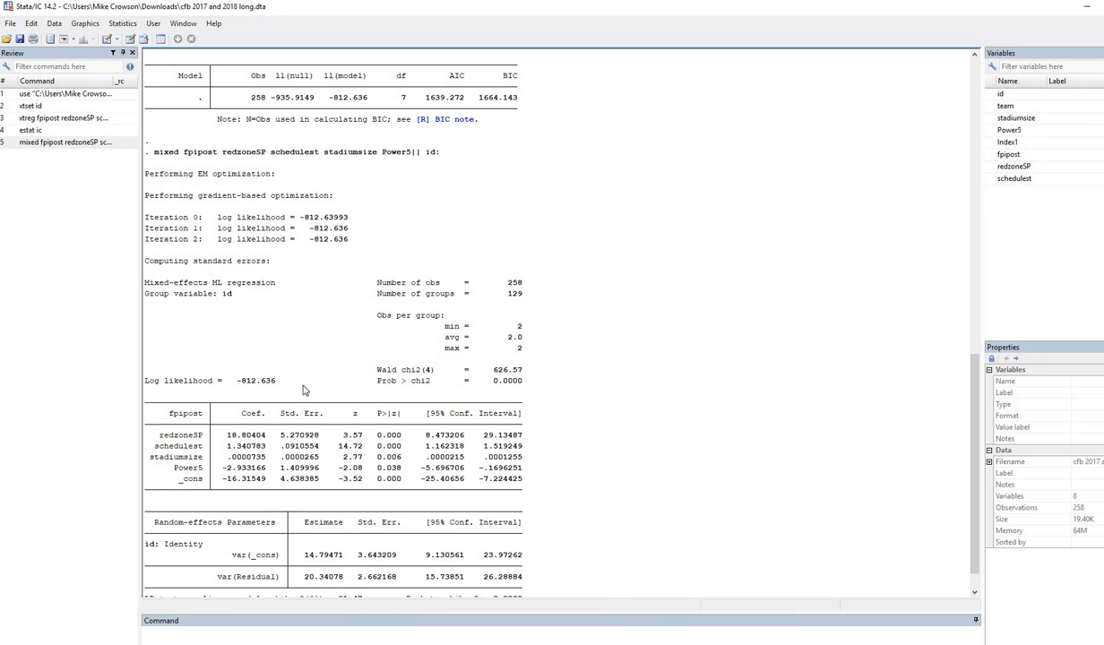
scroll(303, 391, "down", 1)
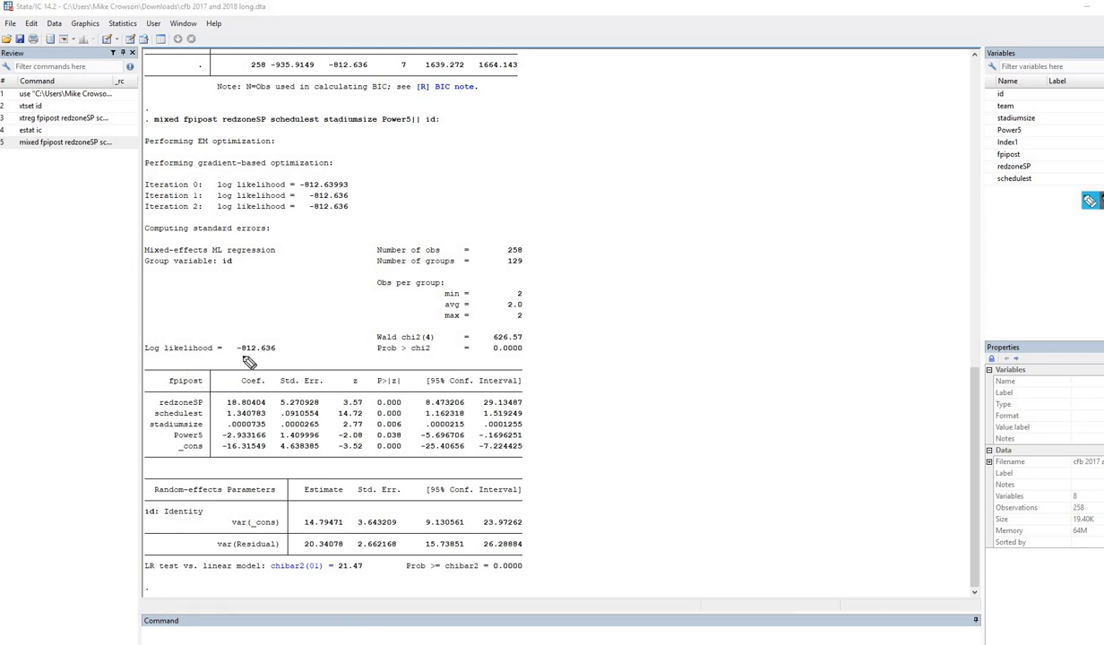
left_click_drag(291, 355, 240, 354)
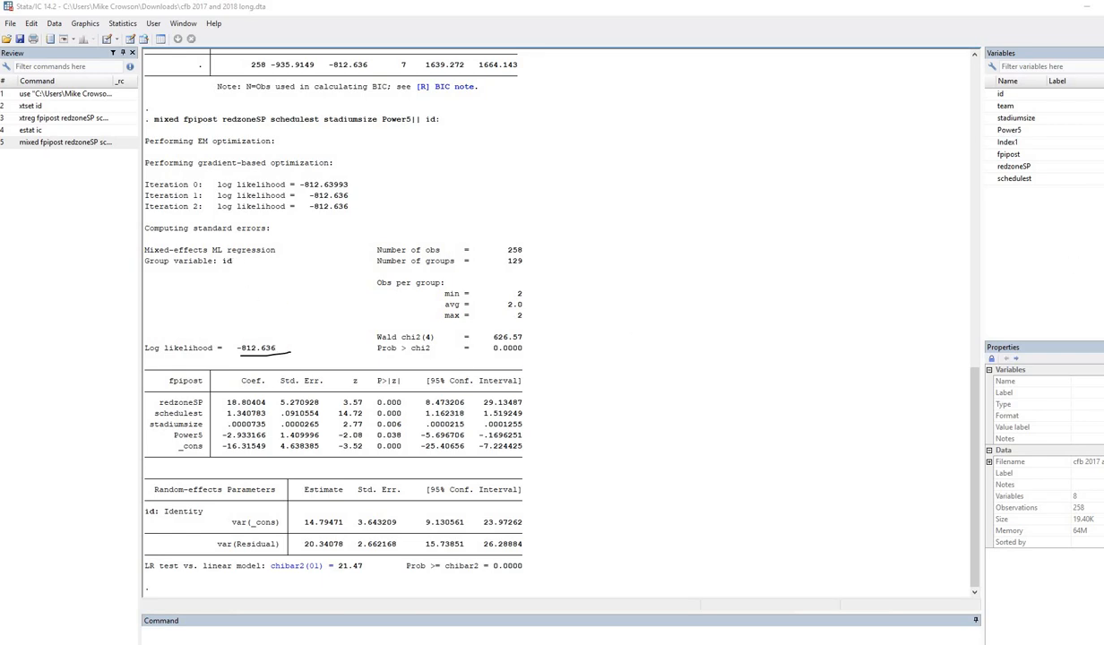
scroll(679, 359, "up", 12)
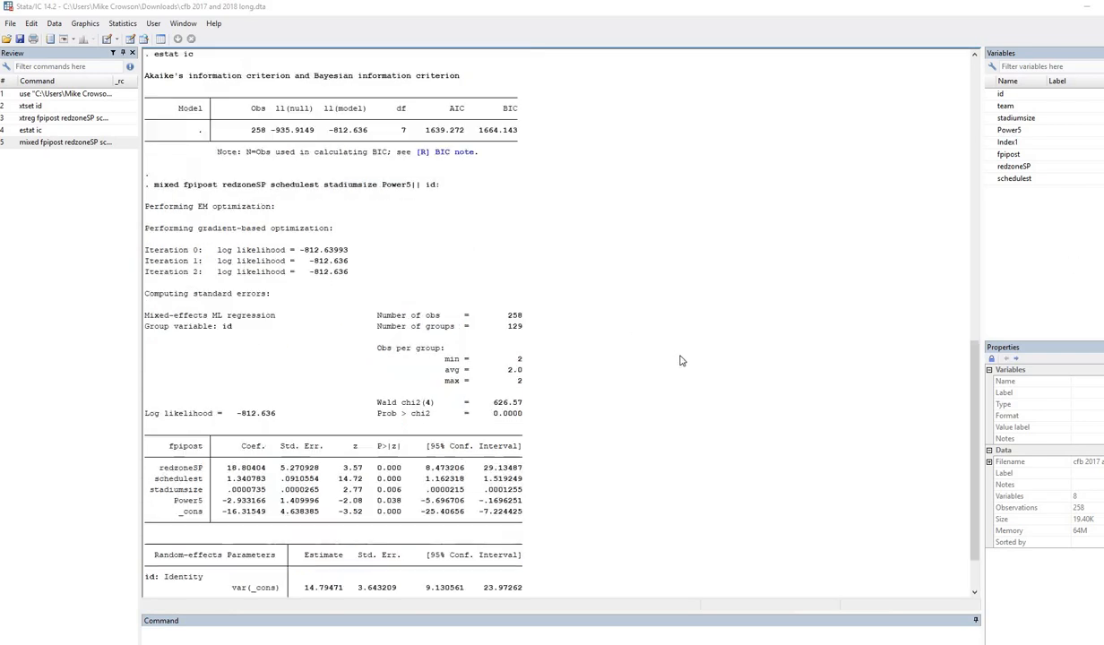
scroll(871, 283, "up", 3)
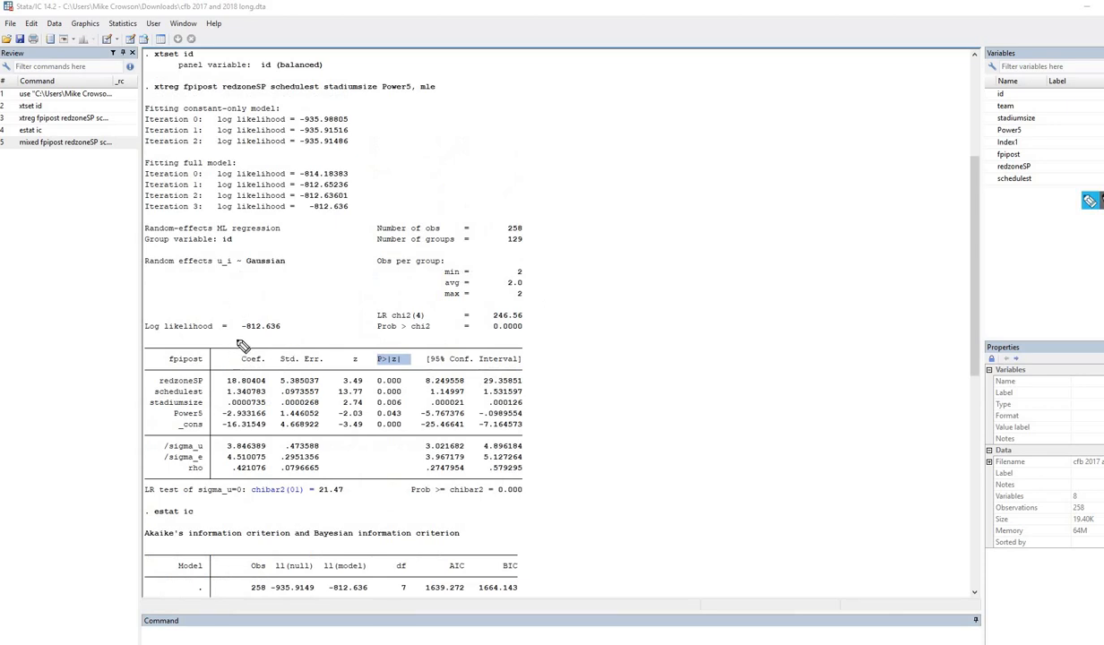
left_click_drag(240, 334, 296, 336)
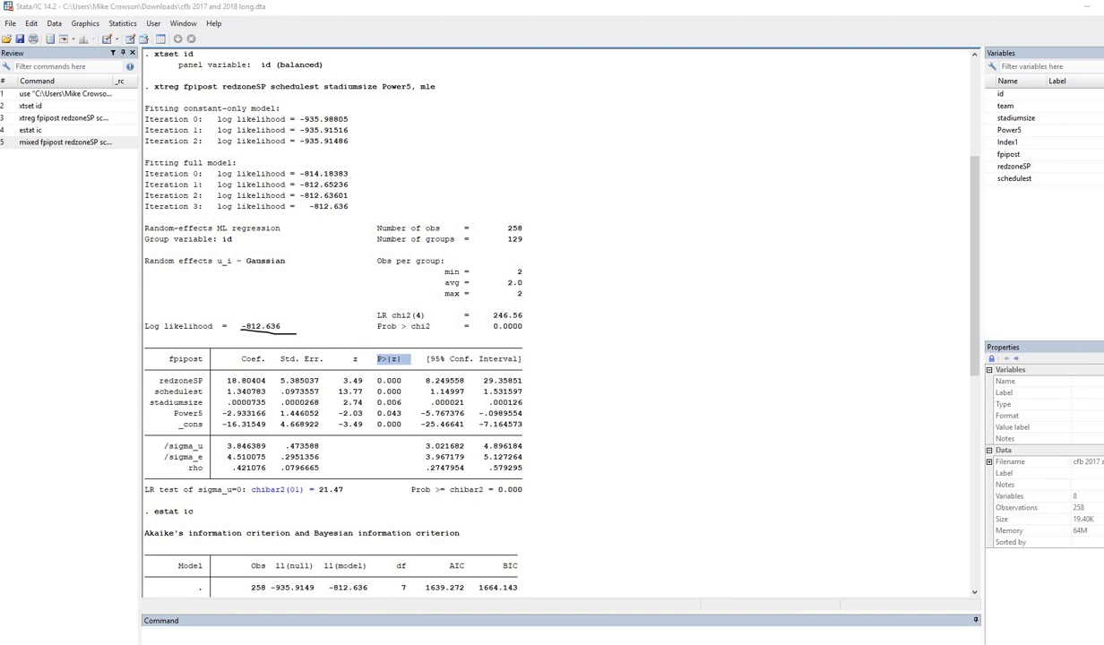
scroll(681, 537, "down", 10)
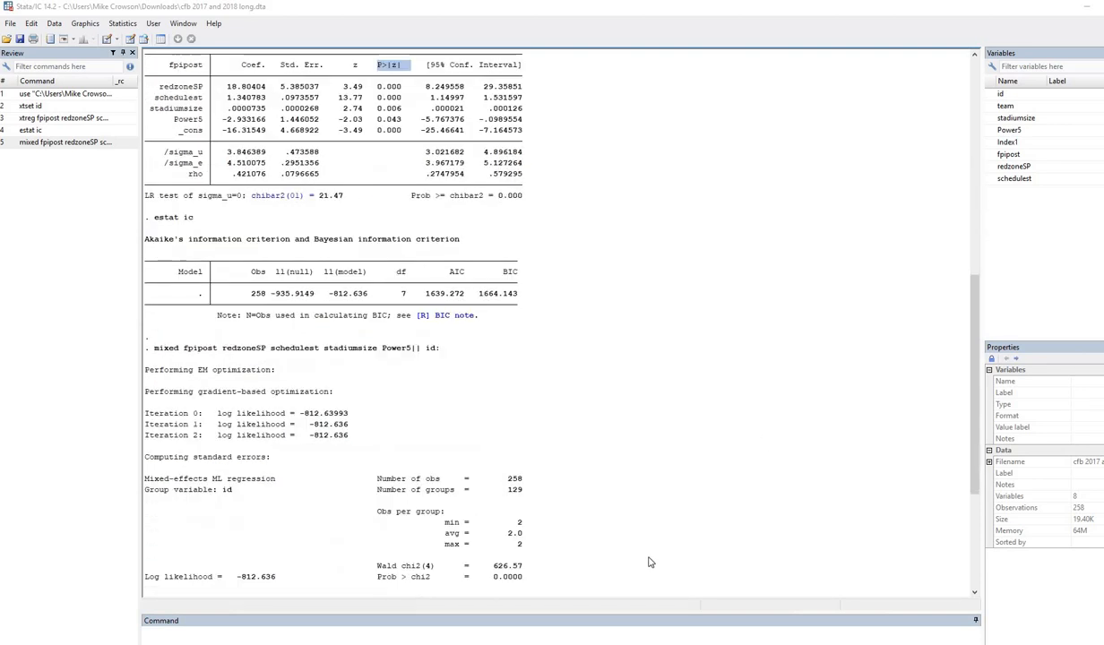
scroll(536, 639, "down", 3)
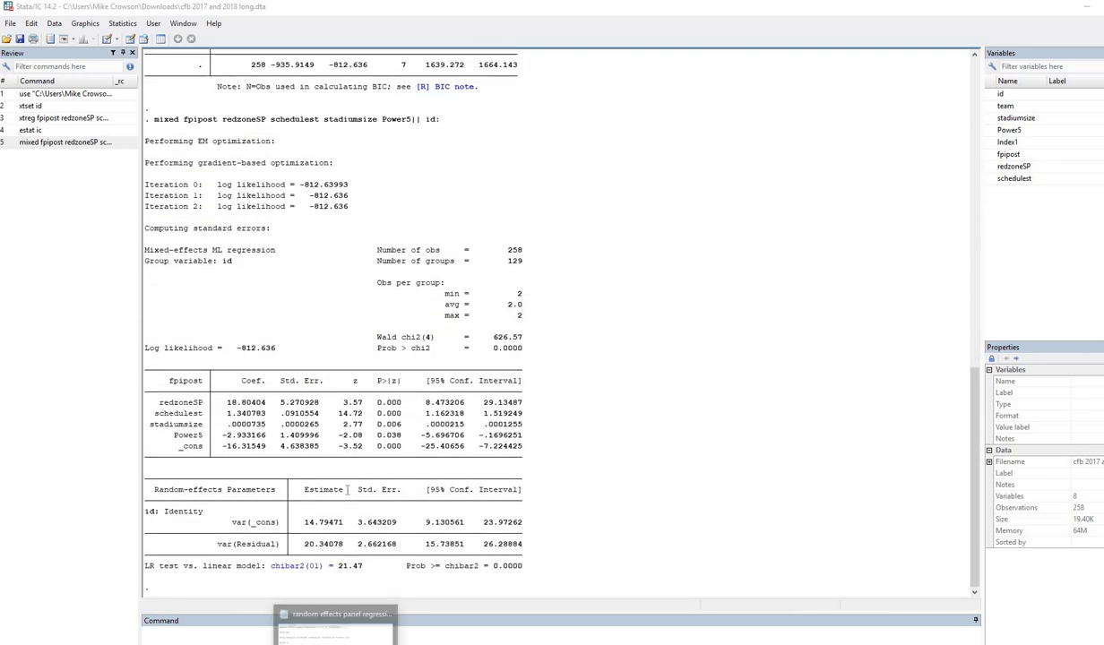
left_click(330, 642)
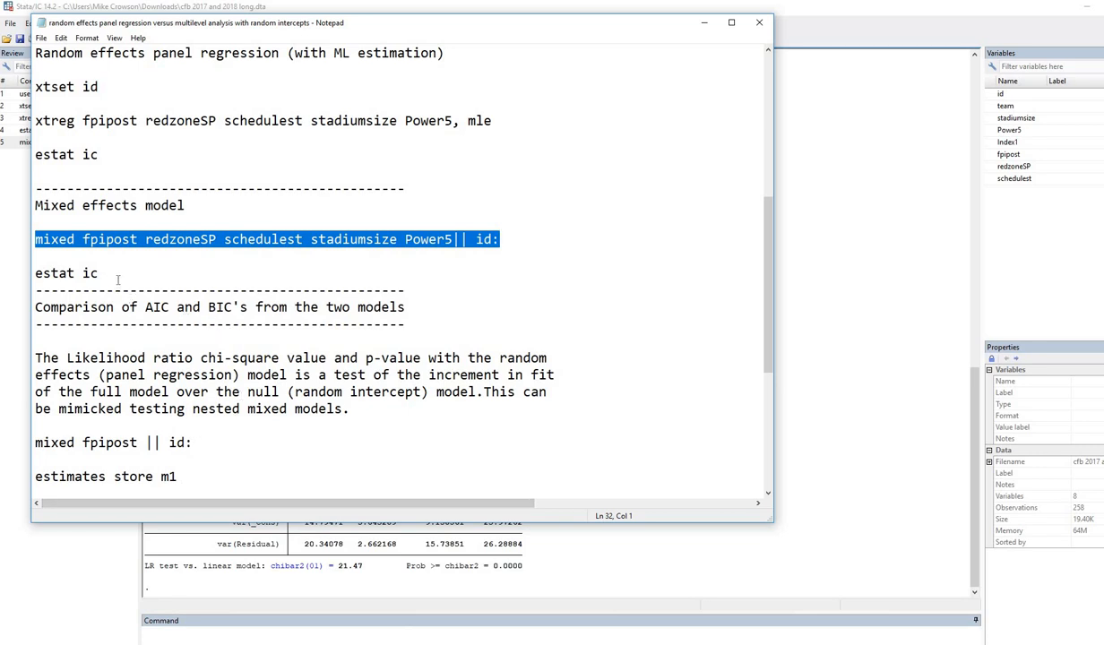
Copy 'estat ic' from the notes and run it after the mixed model.
left_click_drag(97, 273, 34, 274)
key("ctrl+c")
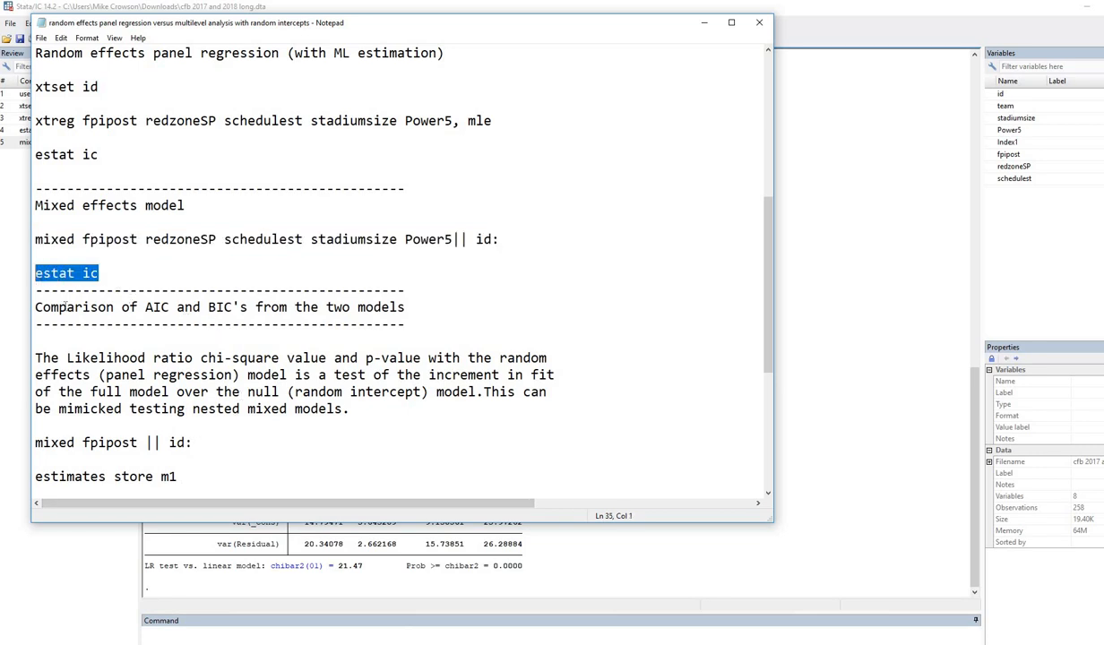
left_click(242, 633)
key("ctrl+v")
key("Return")
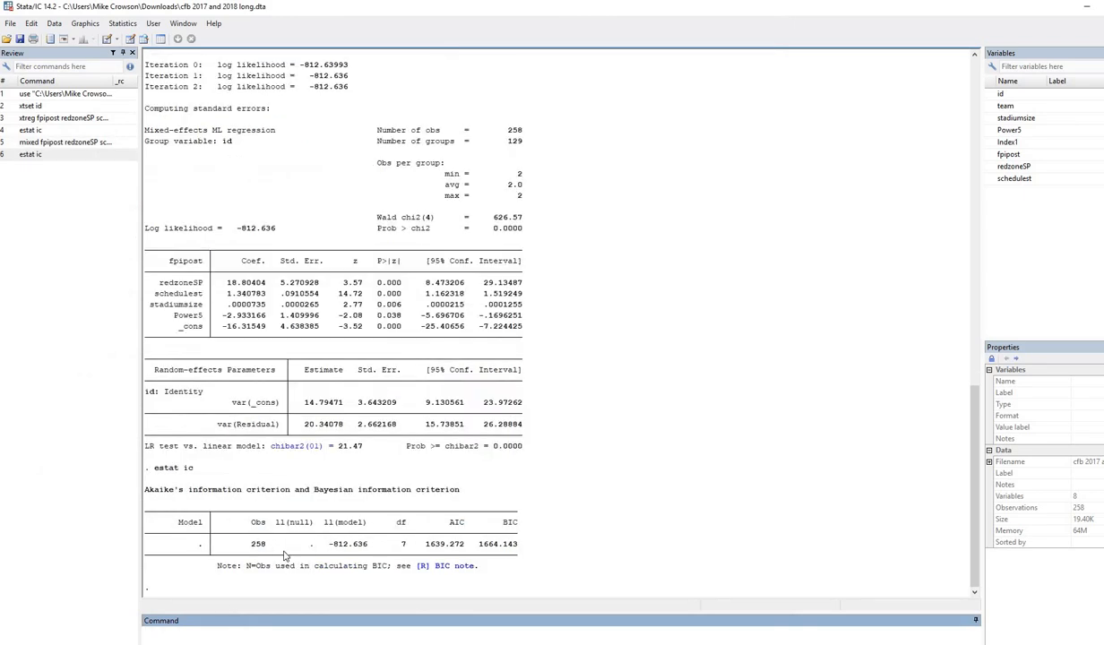
Highlight log likelihood -812.636, AIC 1639.272 and BIC 1664.143 for both mixed and xtreg models.
double_click(345, 544)
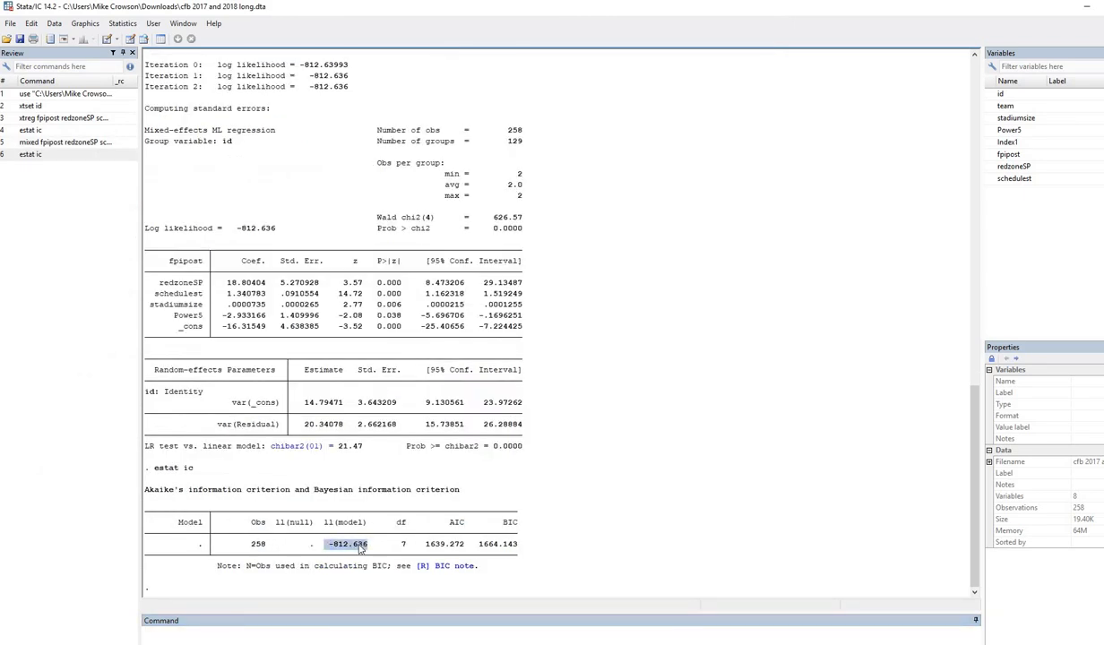
double_click(445, 544)
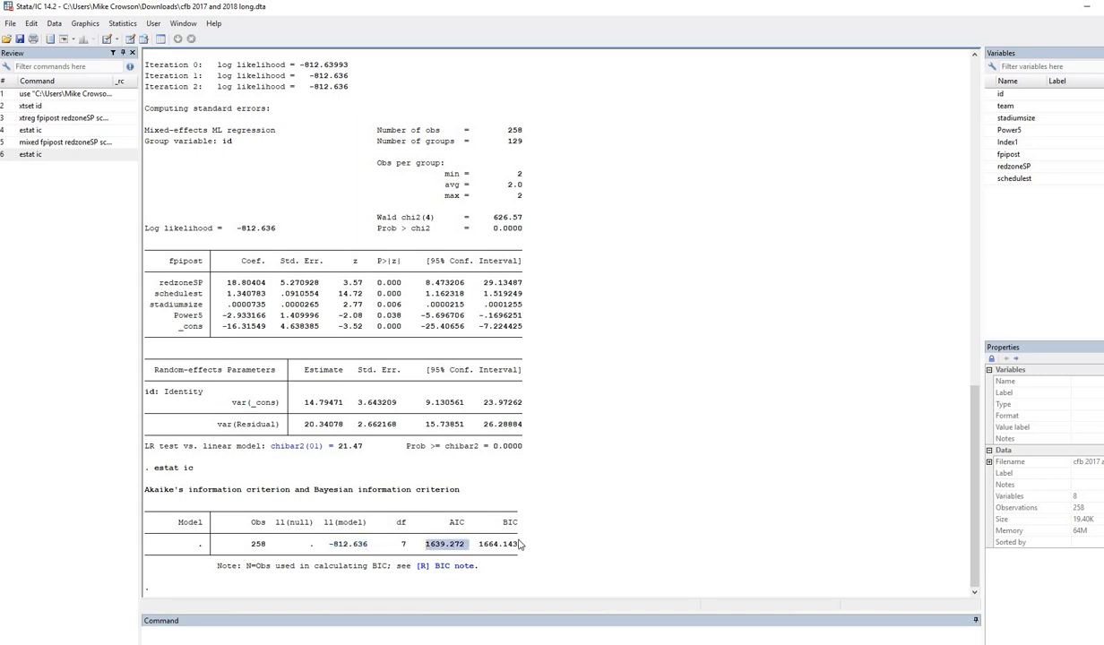
double_click(498, 544)
scroll(501, 250, "up", 8)
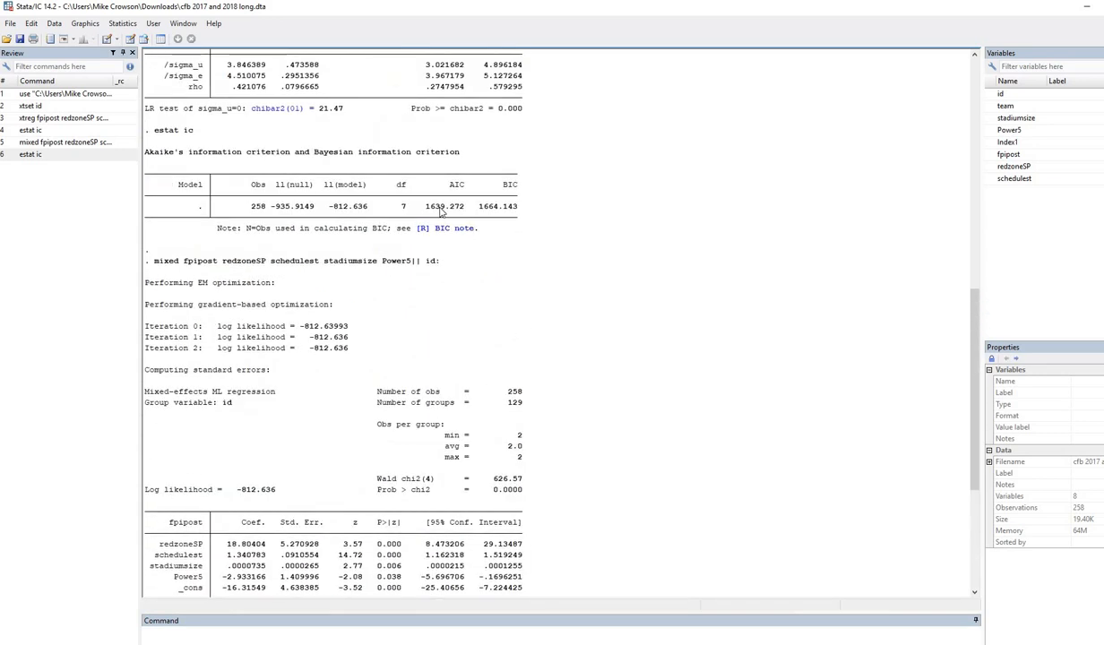
double_click(444, 206)
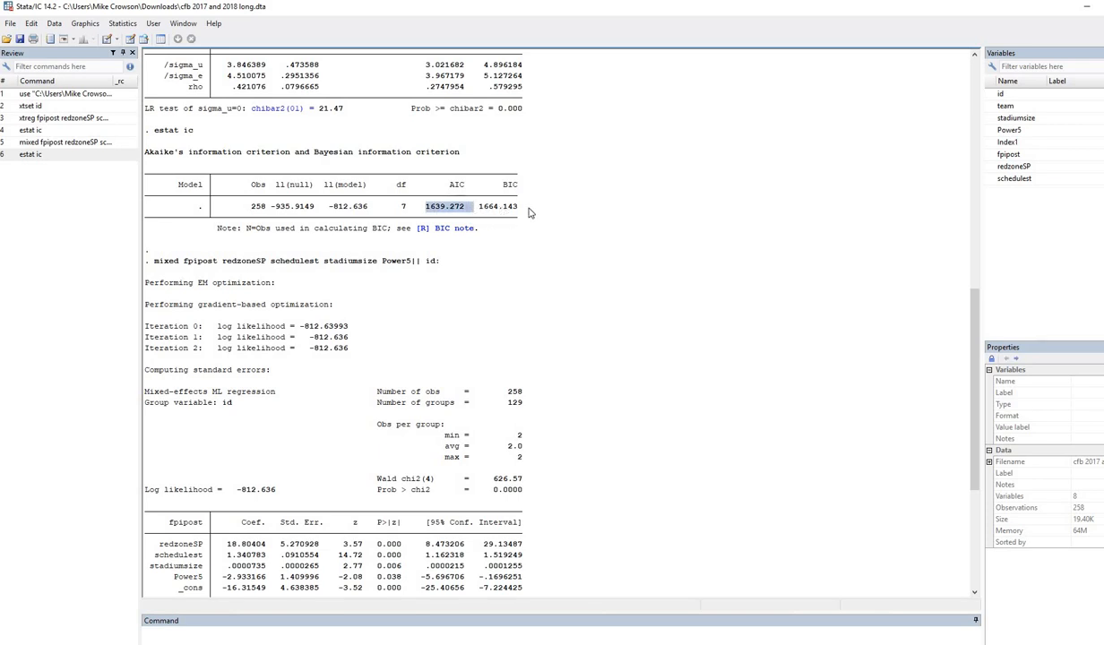
double_click(498, 206)
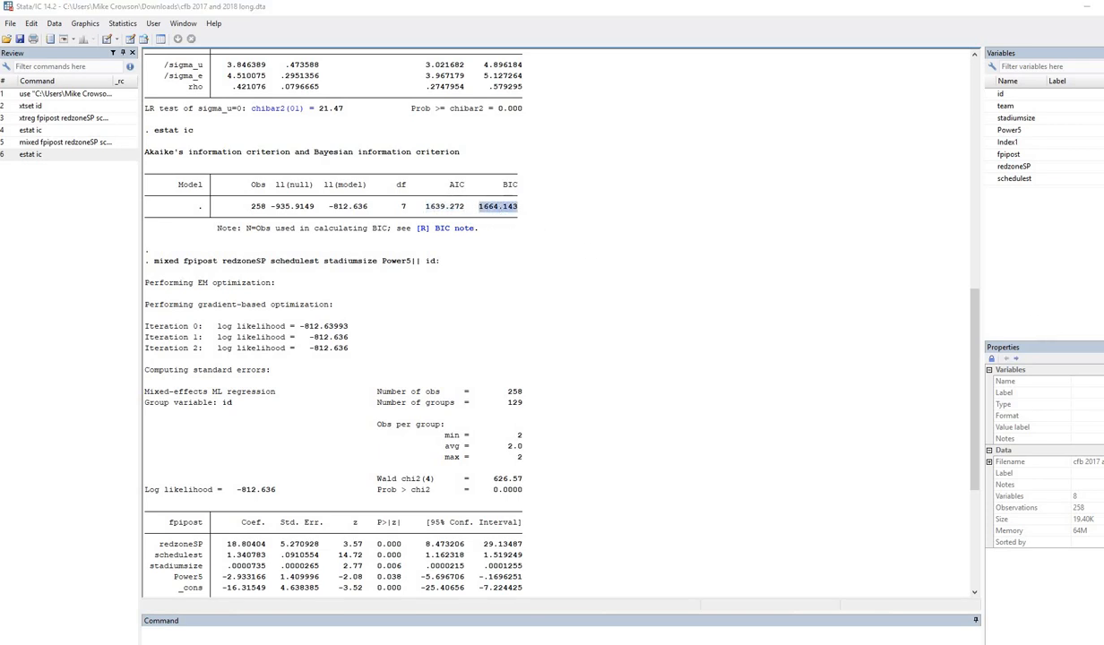
scroll(355, 436, "down", 6)
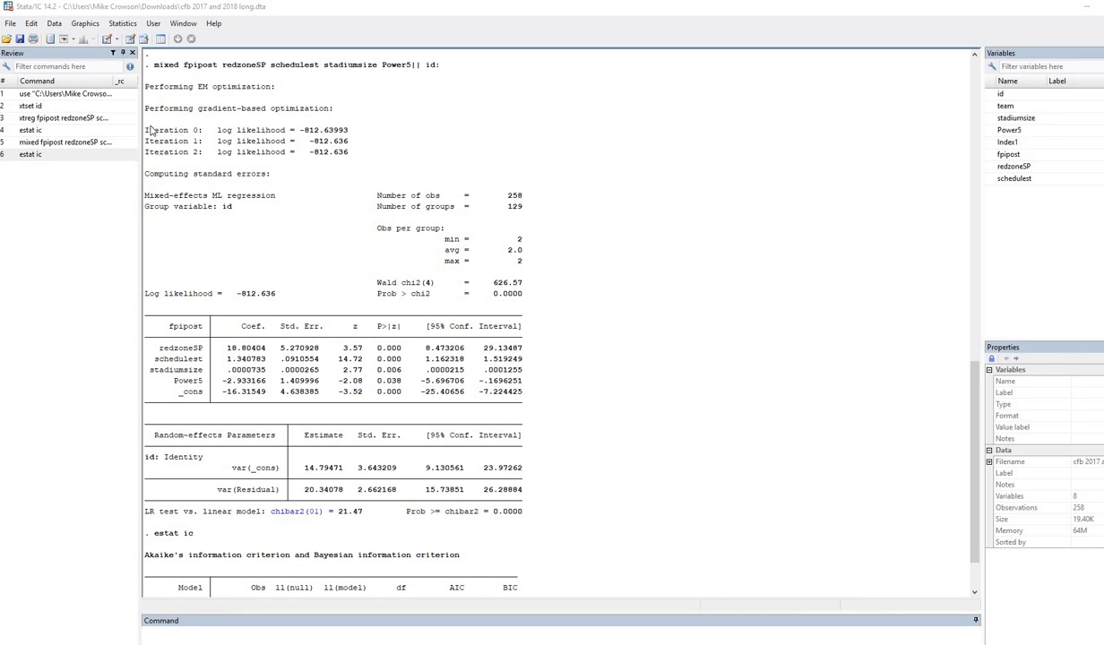
Compare the mixed variance 14.79471 with xtreg's sigma_u 3.846389 and sigma_e 4.510075.
double_click(337, 470)
scroll(794, 233, "up", 11)
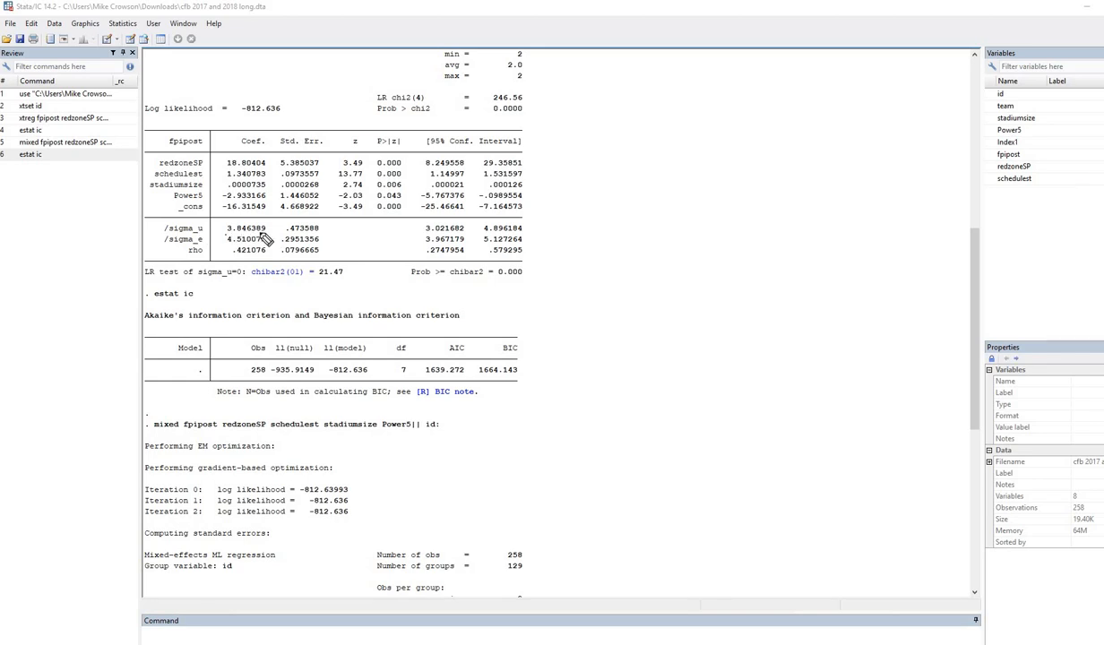
left_click_drag(226, 235, 265, 233)
scroll(476, 413, "down", 10)
left_click_drag(343, 500, 303, 501)
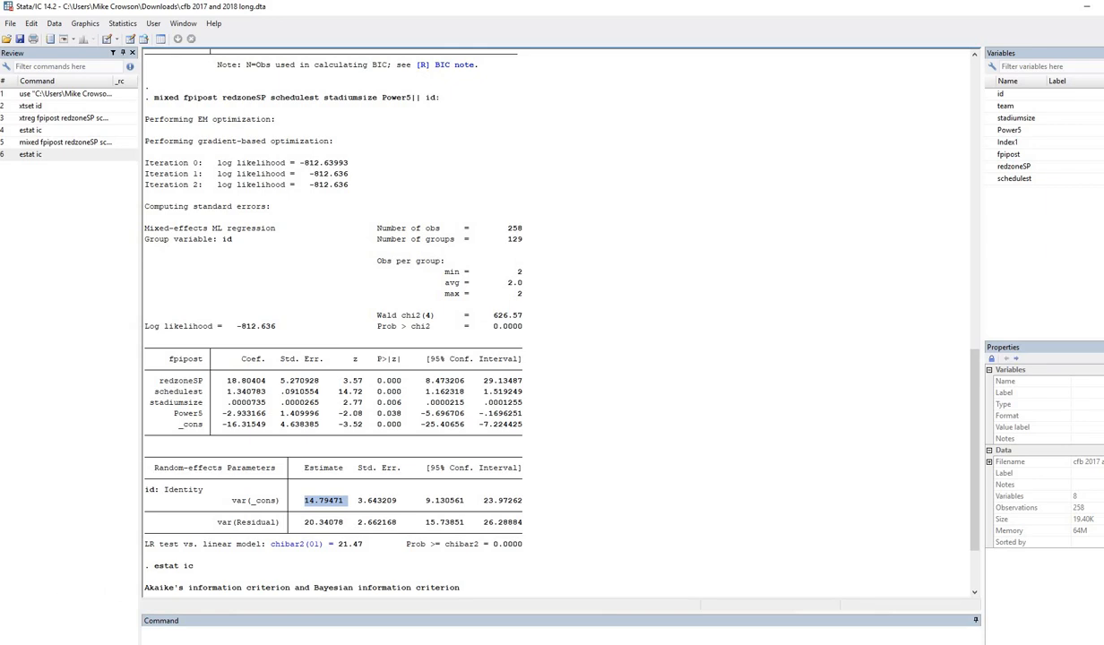
scroll(220, 320, "up", 10)
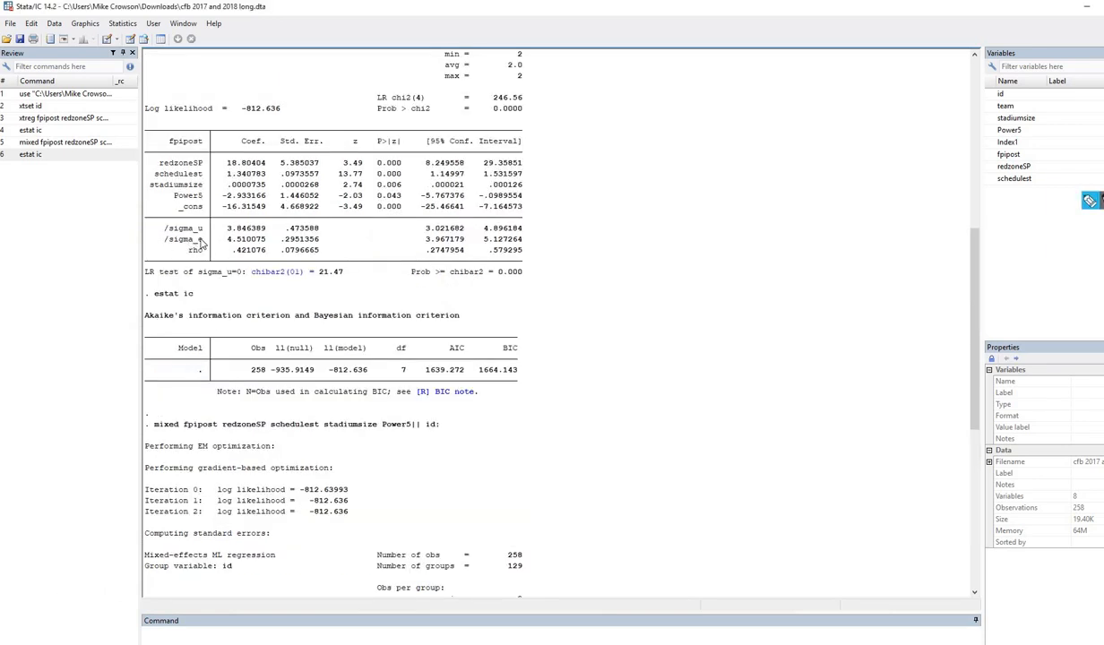
left_click_drag(164, 240, 202, 240)
double_click(229, 239)
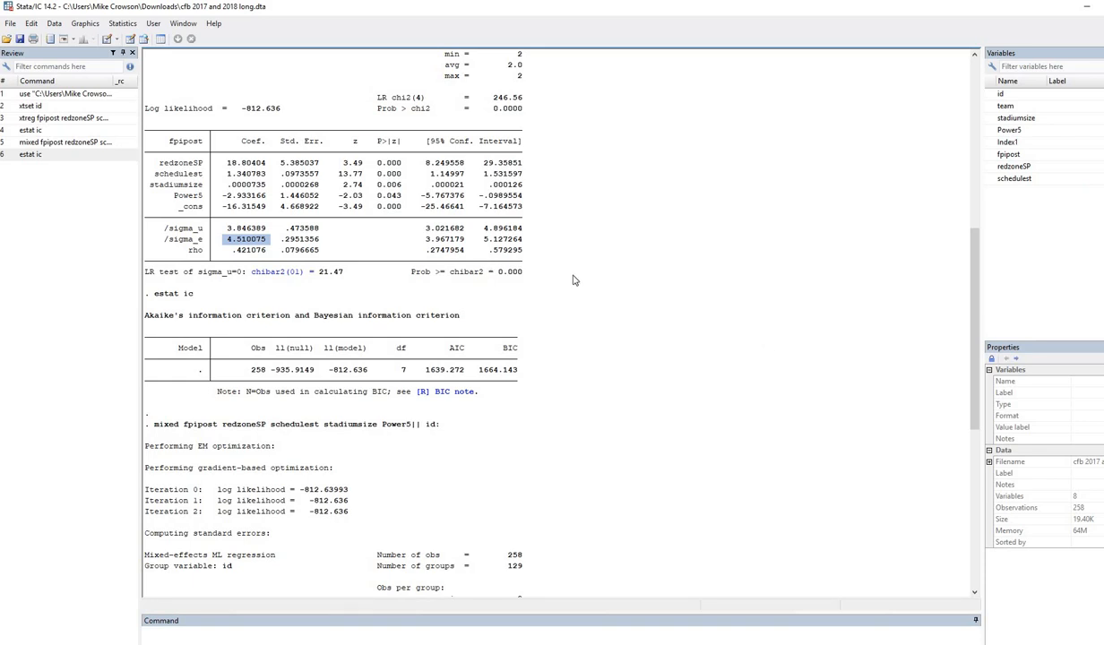
scroll(574, 296, "down", 8)
scroll(339, 413, "down", 2)
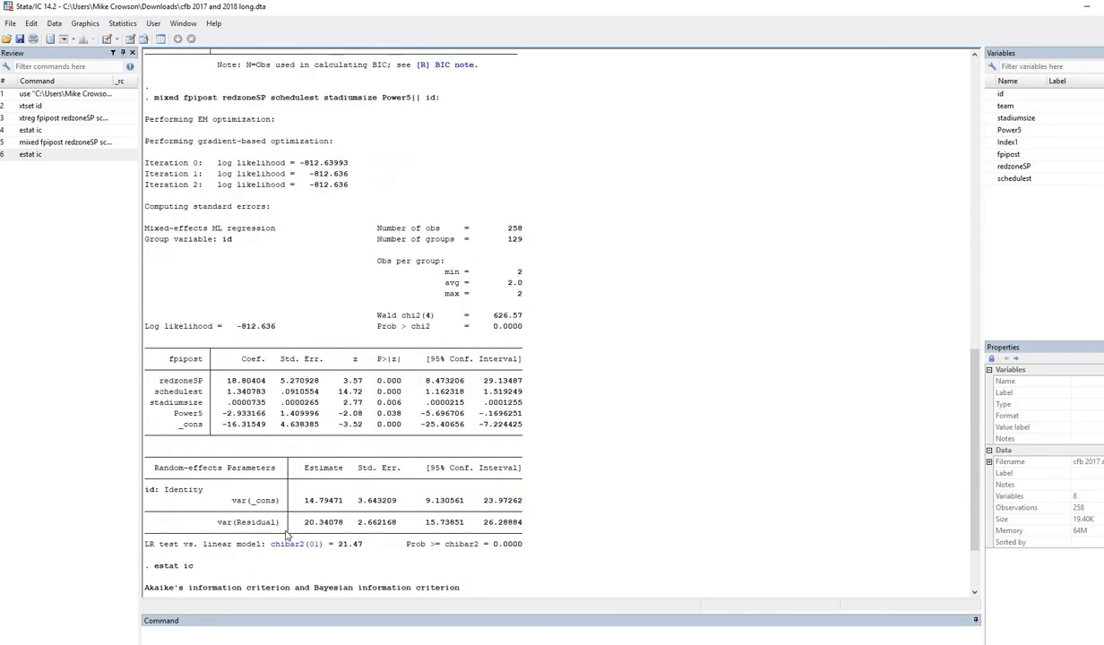
left_click_drag(302, 521, 346, 527)
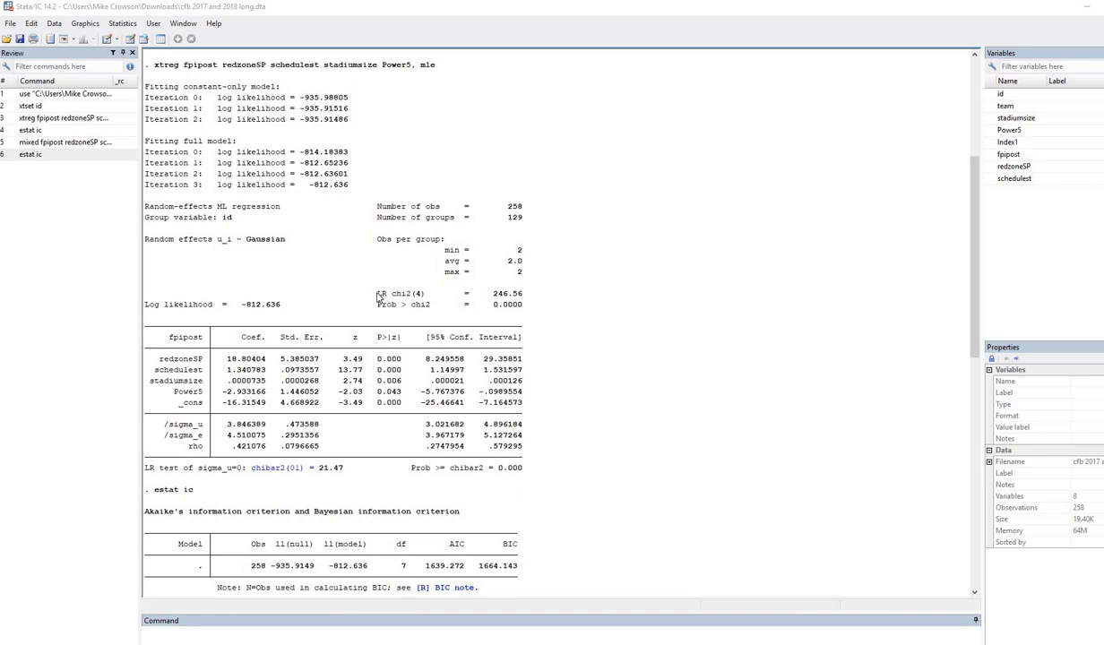
Mark the LR chi2(4) = 246.56 result and bring the nested-model notes forward.
left_click_drag(374, 293, 520, 293)
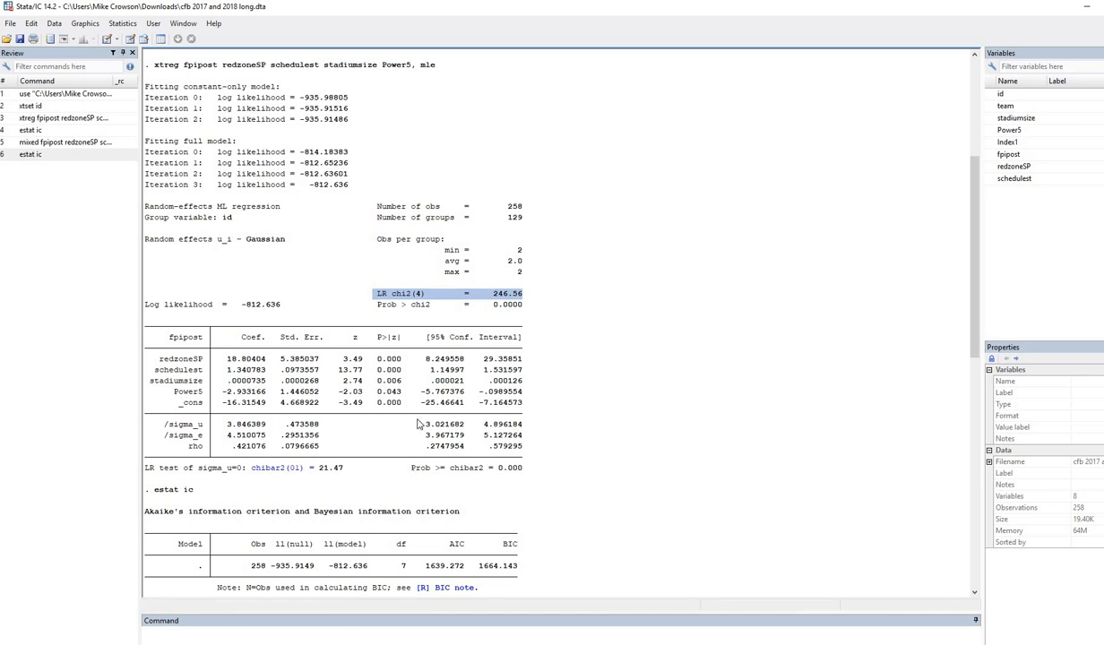
key("alt+Tab")
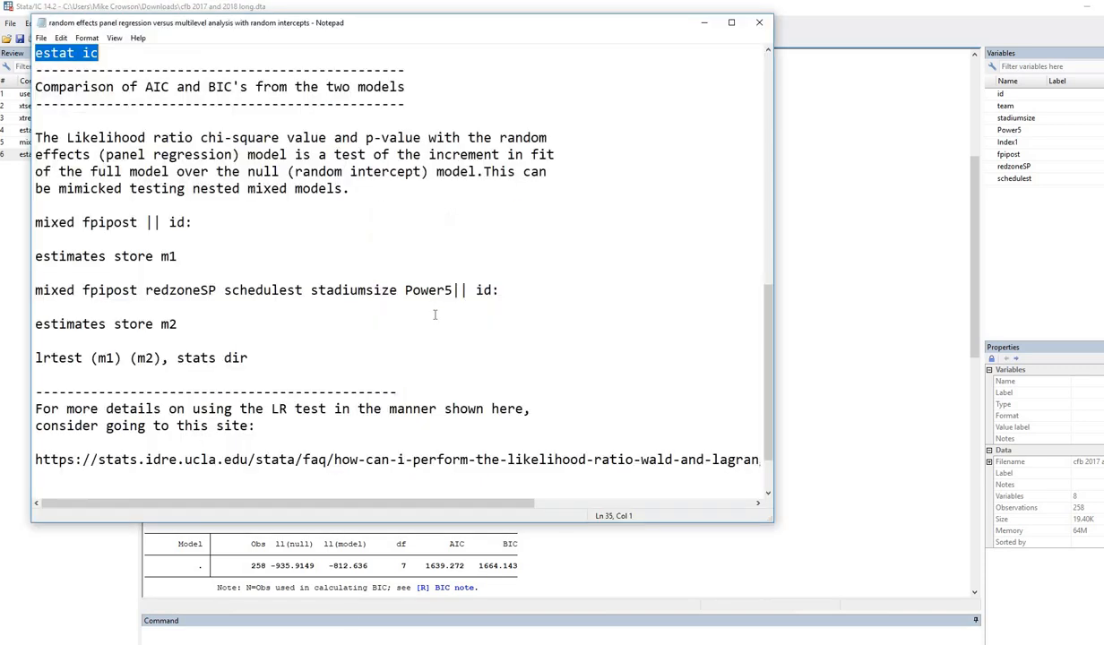
Explain the null model 'mixed fpipost || id:', its outcome fpipost and grouping variable id.
scroll(437, 314, "down", 2)
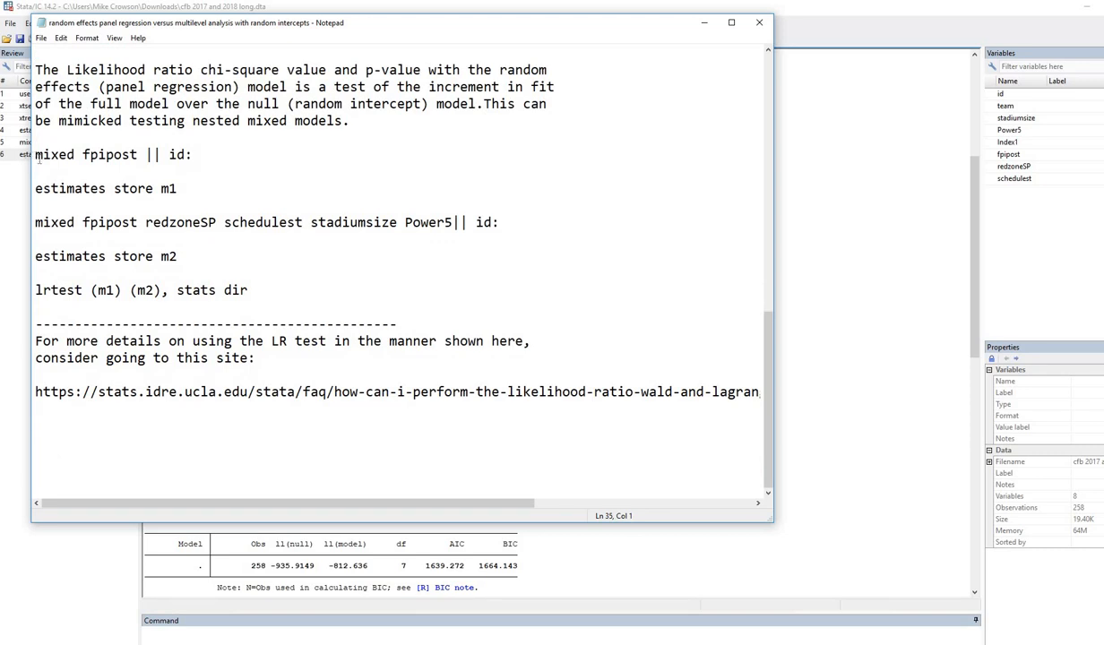
left_click_drag(38, 154, 207, 152)
left_click(59, 168)
left_click_drag(35, 154, 146, 155)
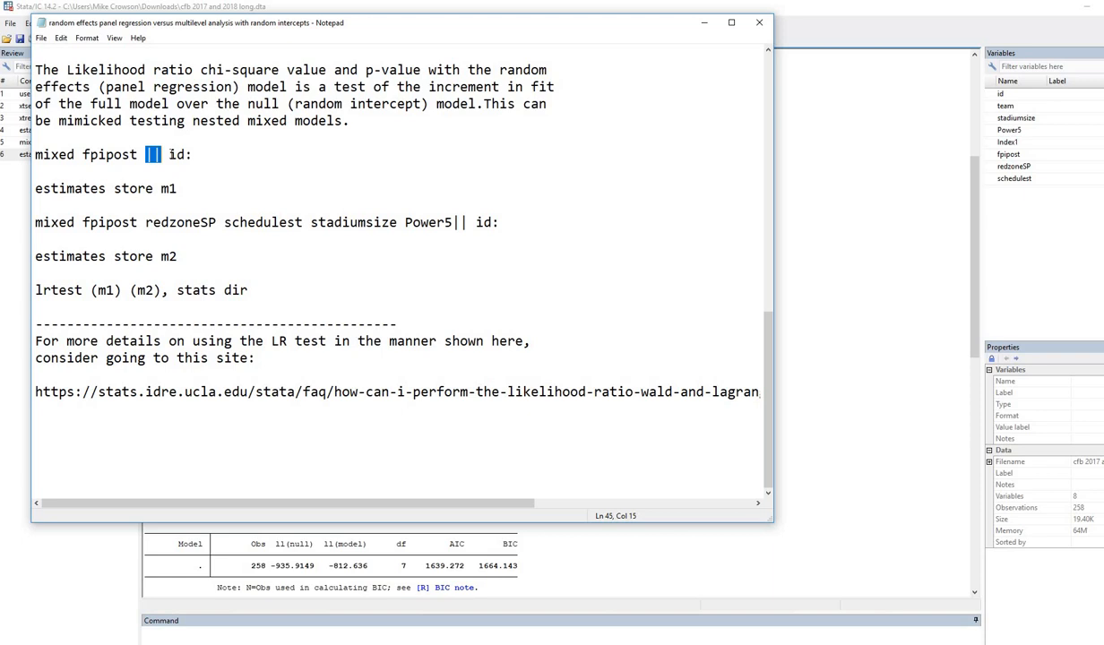
double_click(185, 154)
left_click_drag(191, 154, 193, 154)
left_click(194, 155)
Explain the m1, full model, m2 and lrtest lines, then select the null model command.
left_click_drag(35, 188, 179, 189)
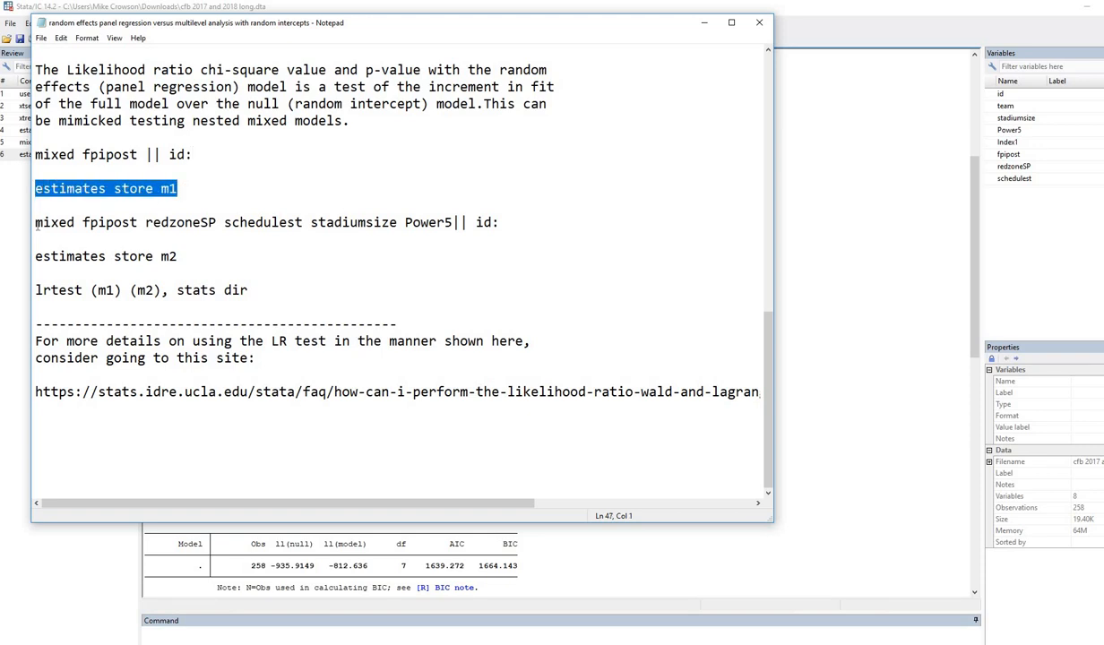
left_click_drag(36, 223, 459, 222)
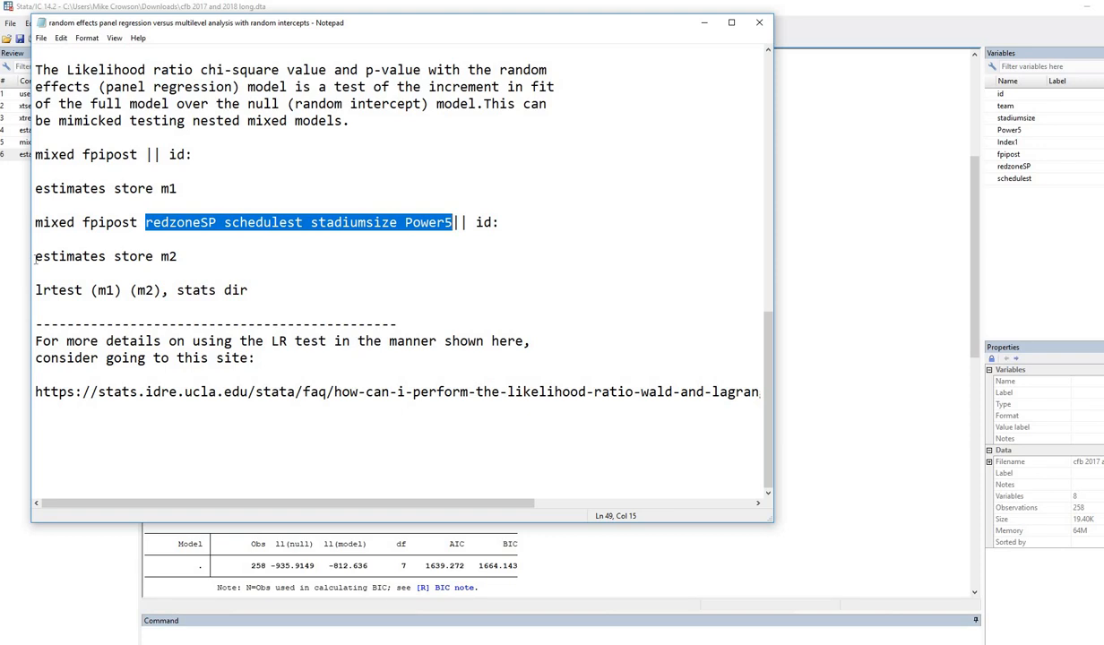
left_click_drag(196, 259, 34, 257)
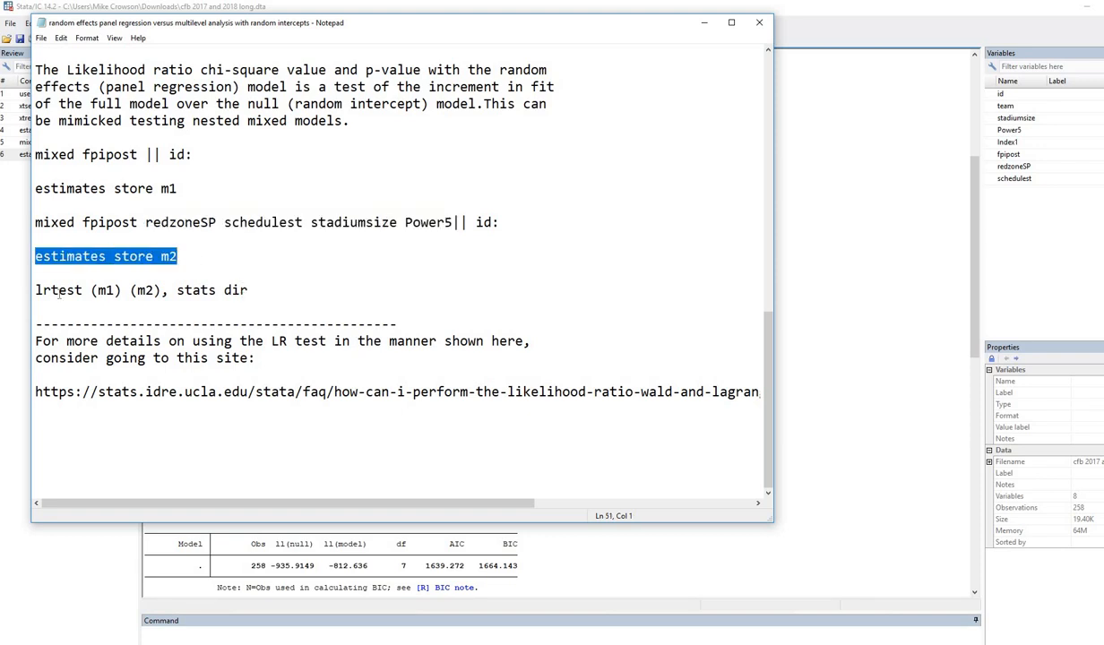
left_click_drag(35, 291, 160, 289)
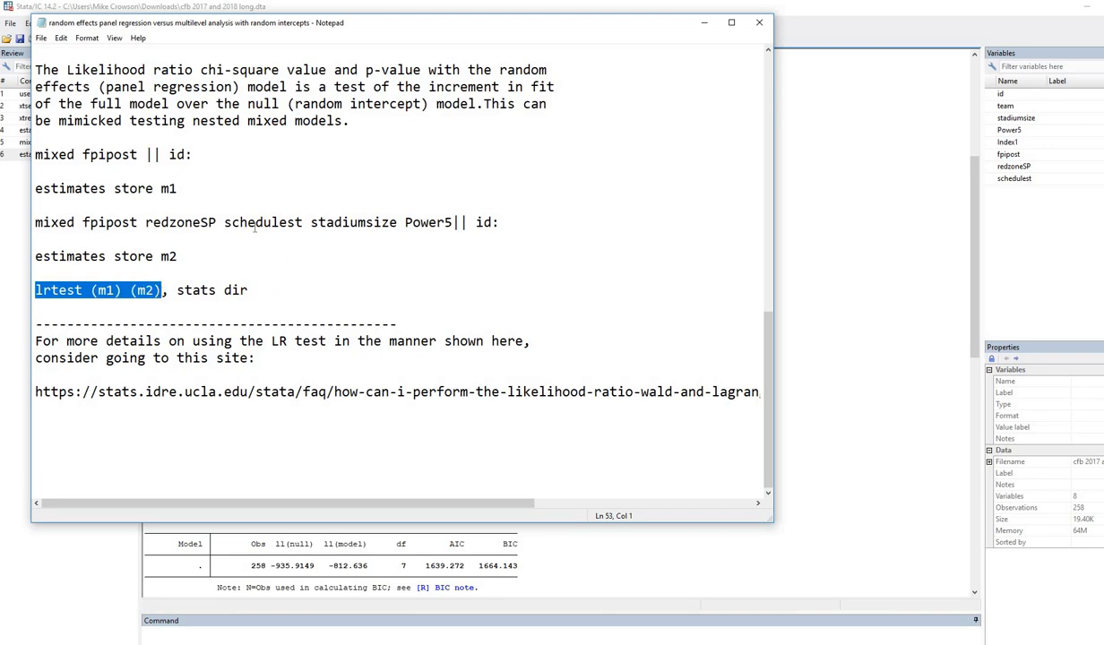
key("End")
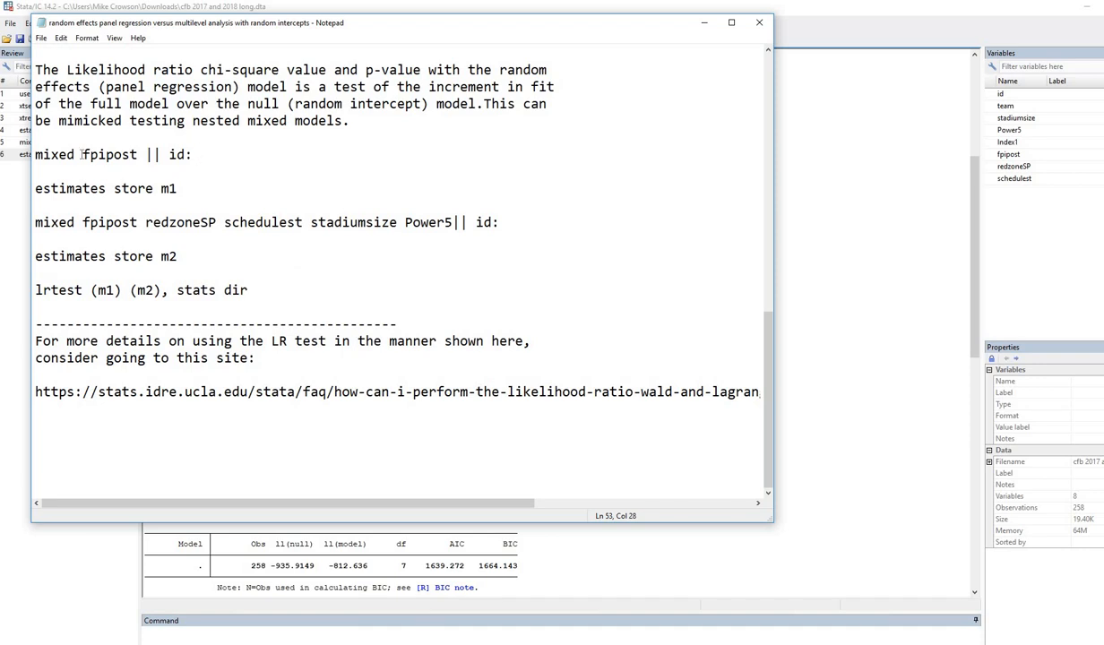
left_click_drag(194, 154, 35, 154)
key("ctrl+c")
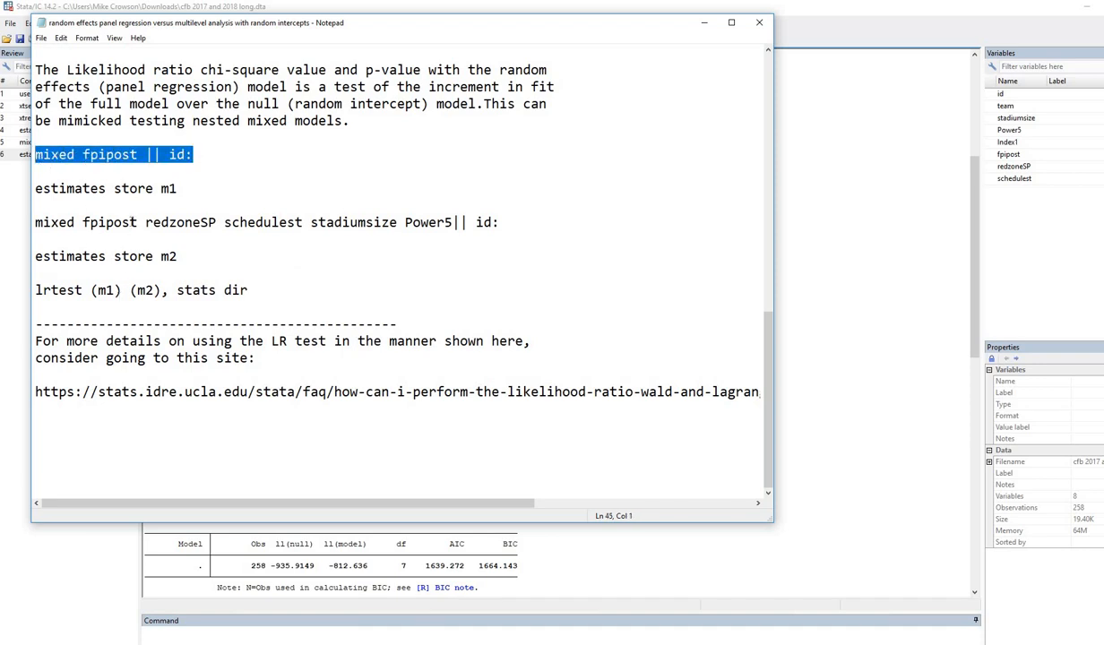
left_click(287, 633)
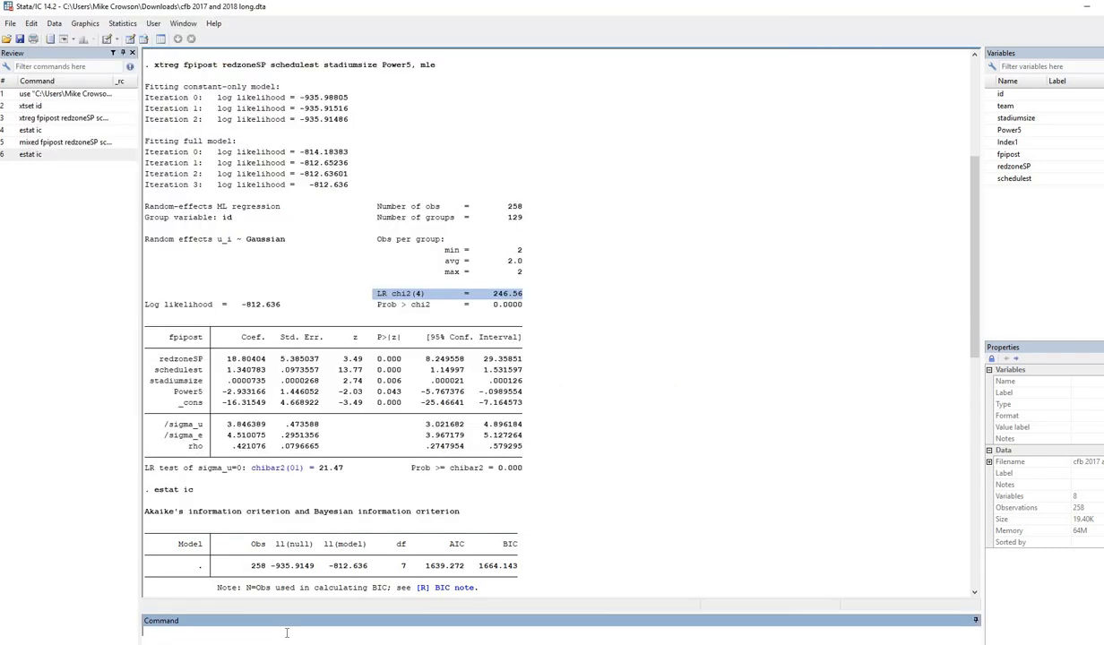
Fit the null model mixed fpipost || id: and store its estimates as m1.
key("ctrl+v")
key("Return")
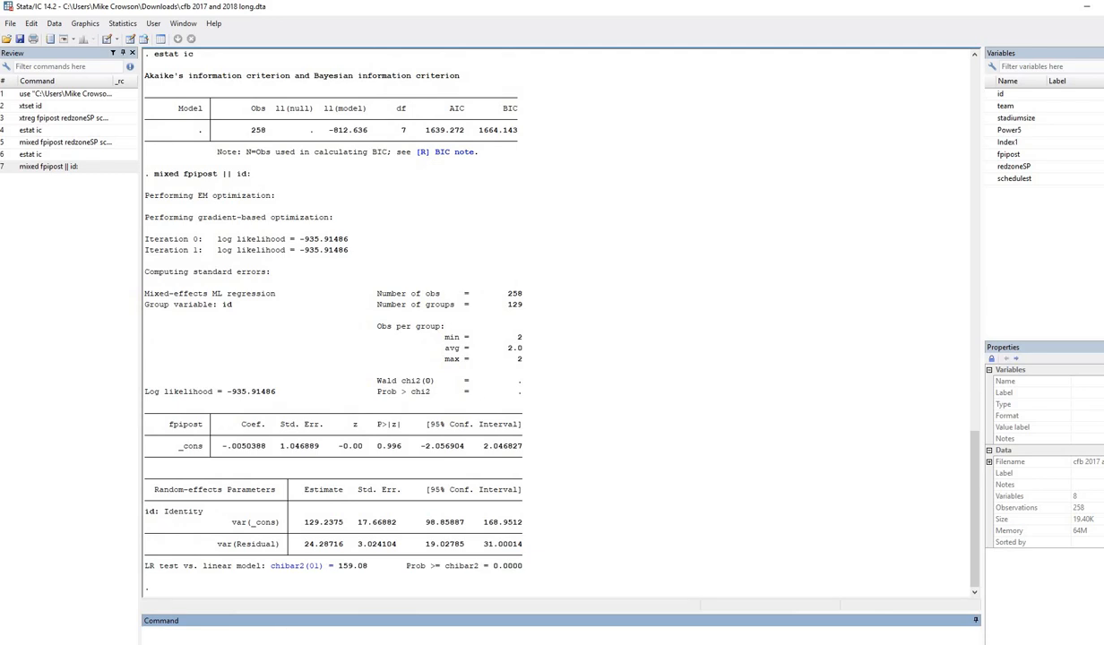
key("alt+Tab")
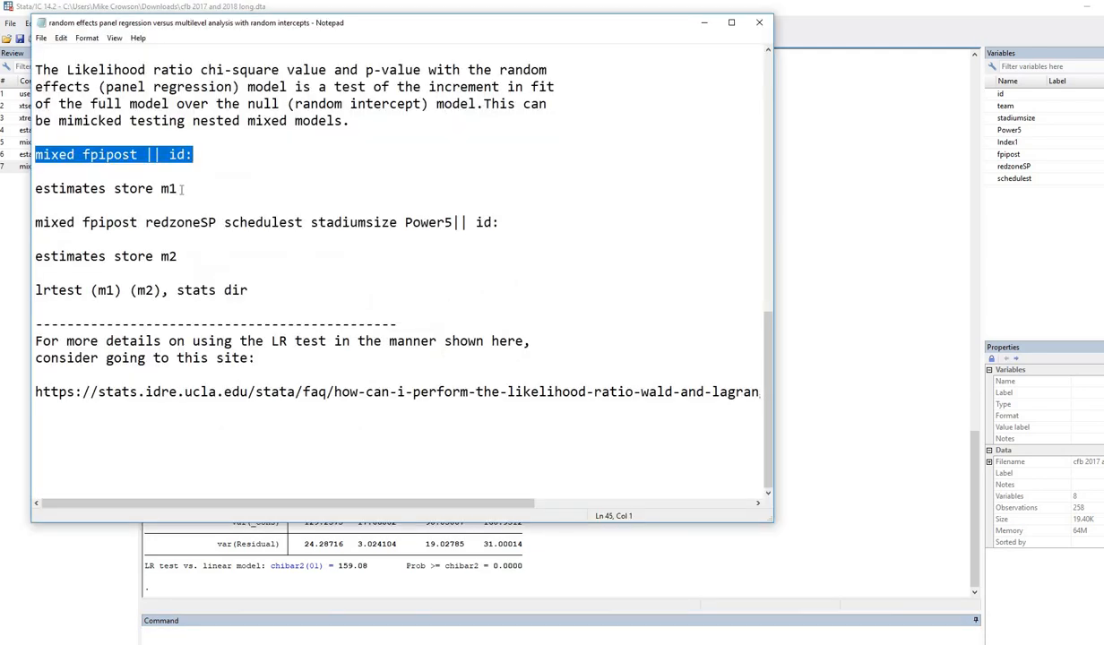
left_click_drag(177, 190, 34, 189)
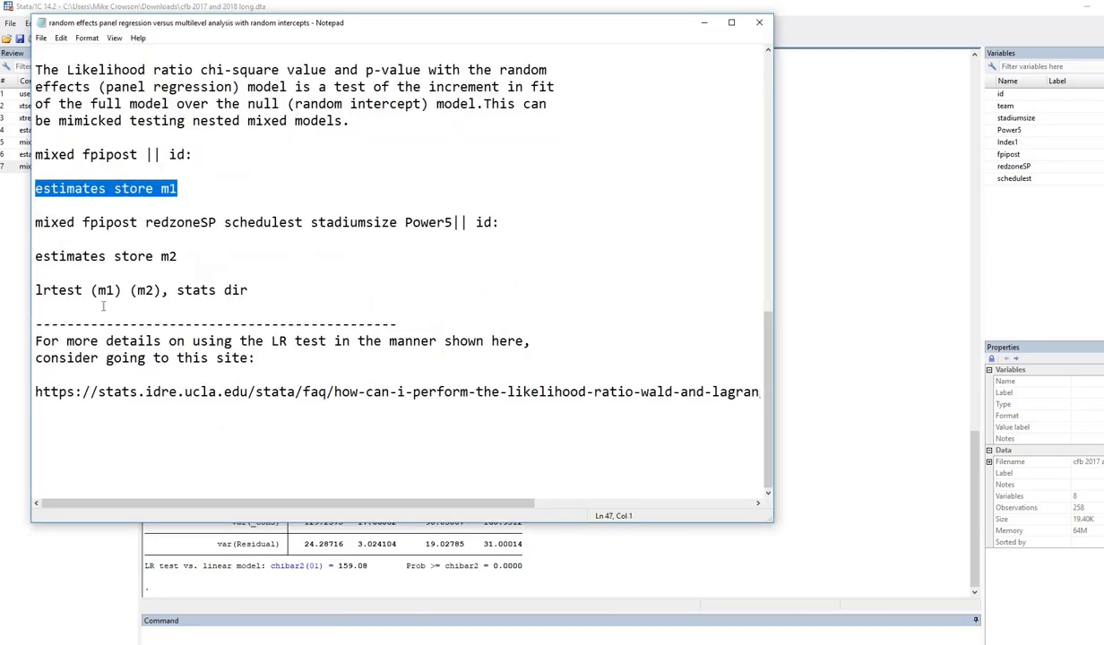
key("ctrl+c")
left_click(248, 635)
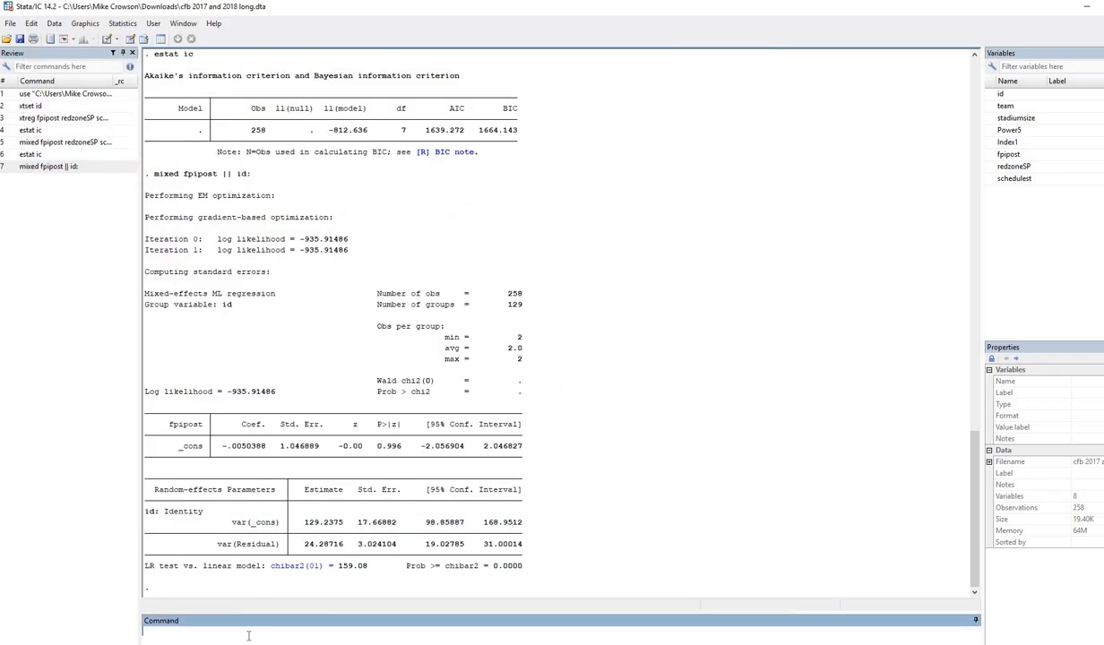
key("ctrl+v")
key("Return")
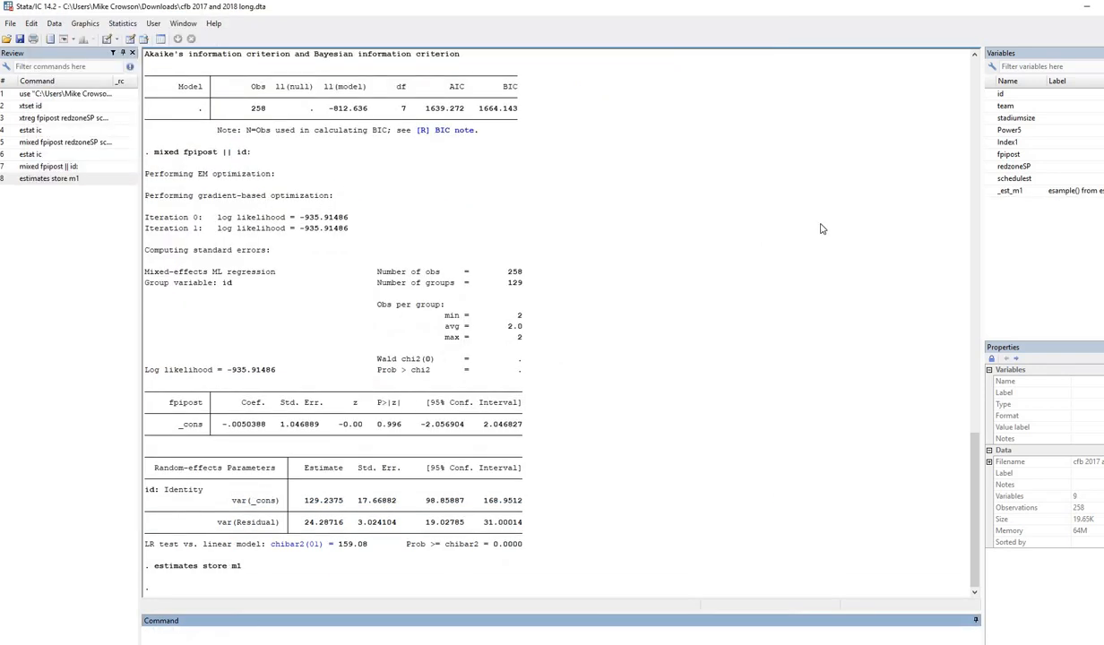
Select the full mixed model and estimates store m2 lines from the notes.
key("alt+Tab")
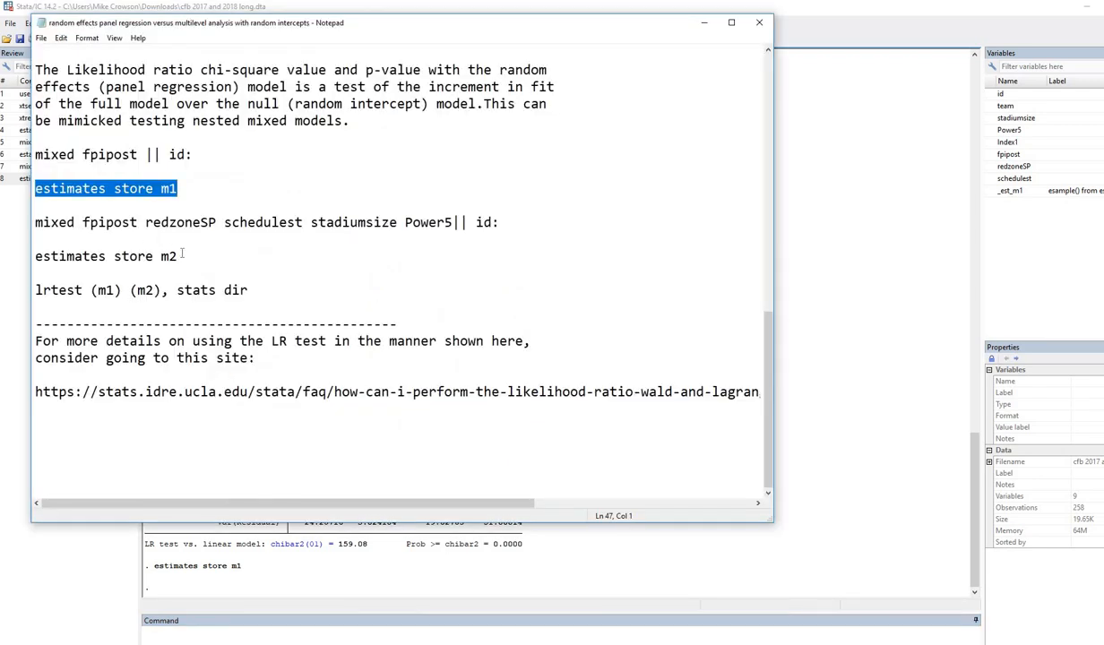
left_click_drag(178, 258, 28, 221)
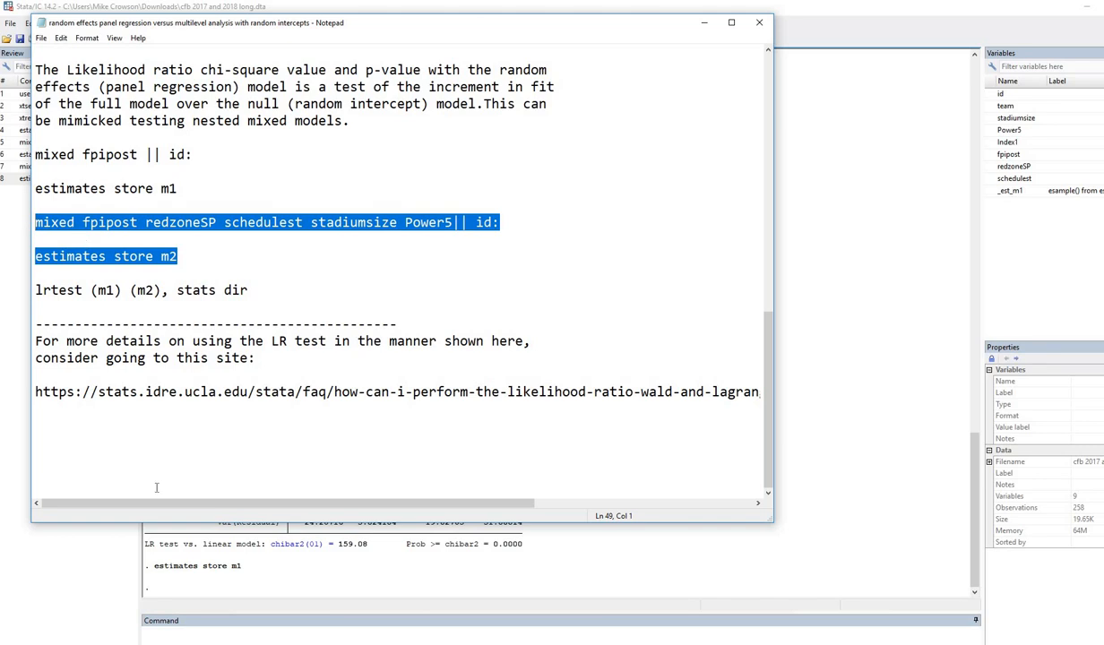
left_click(202, 630)
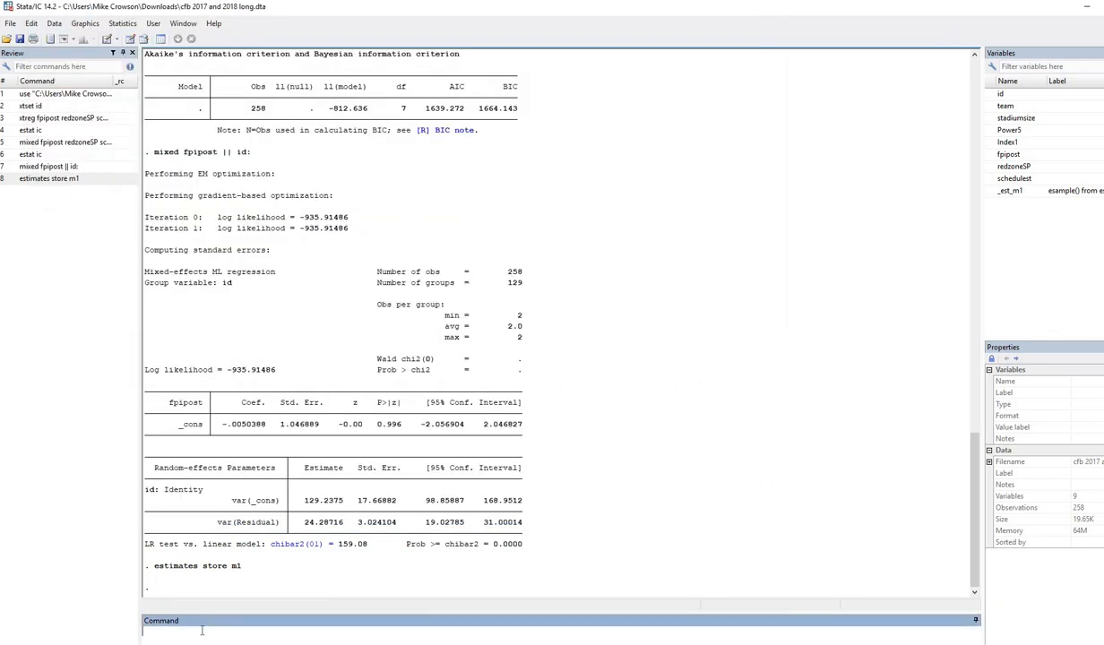
Fit the full mixed model and store its estimates as m2.
key("ctrl+v")
key("Return")
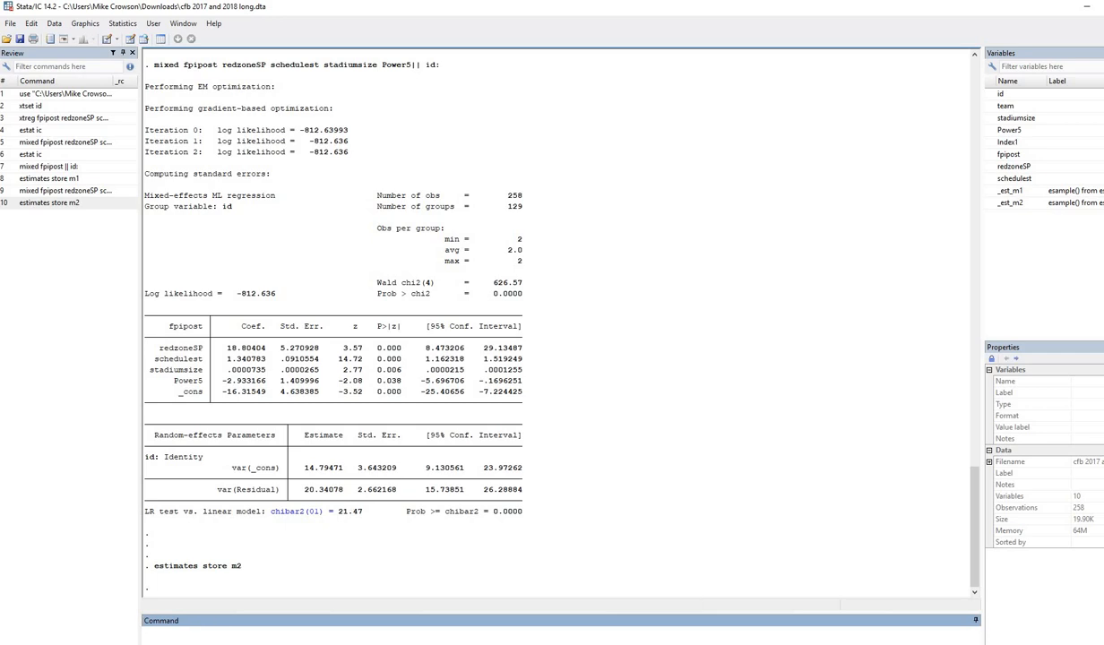
key("alt+Tab")
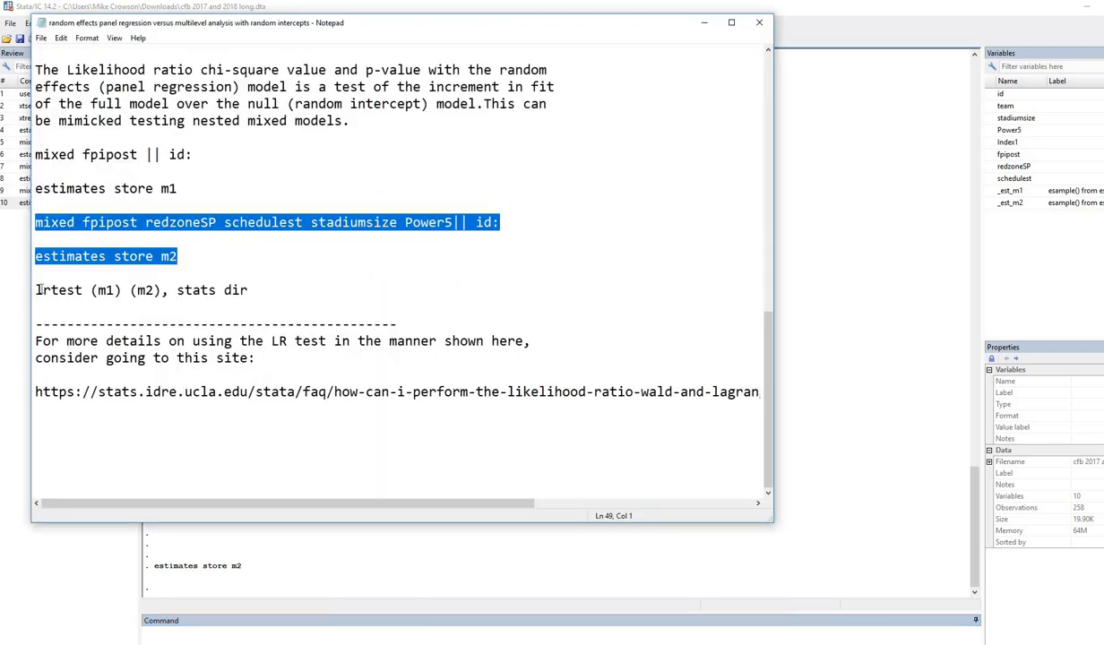
Explain lrtest (m1) (m2), stats dir and paste it into Stata's Command box.
left_click_drag(36, 290, 89, 290)
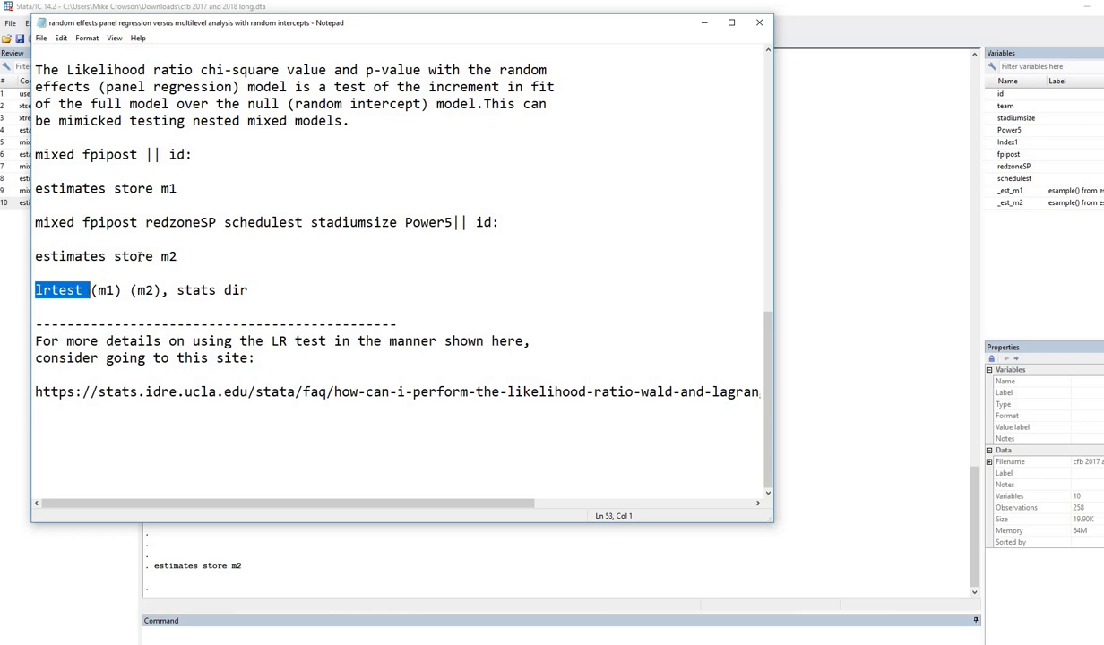
left_click_drag(177, 188, 161, 189)
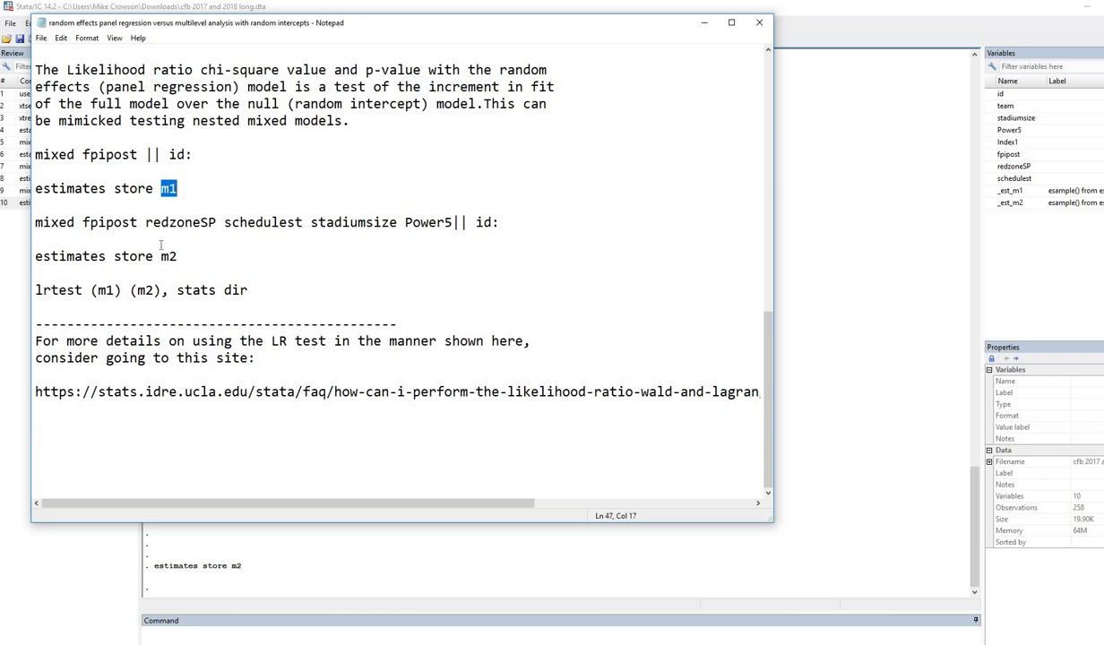
left_click_drag(178, 257, 160, 256)
left_click_drag(114, 291, 137, 290)
left_click(164, 291)
left_click_drag(176, 290, 253, 291)
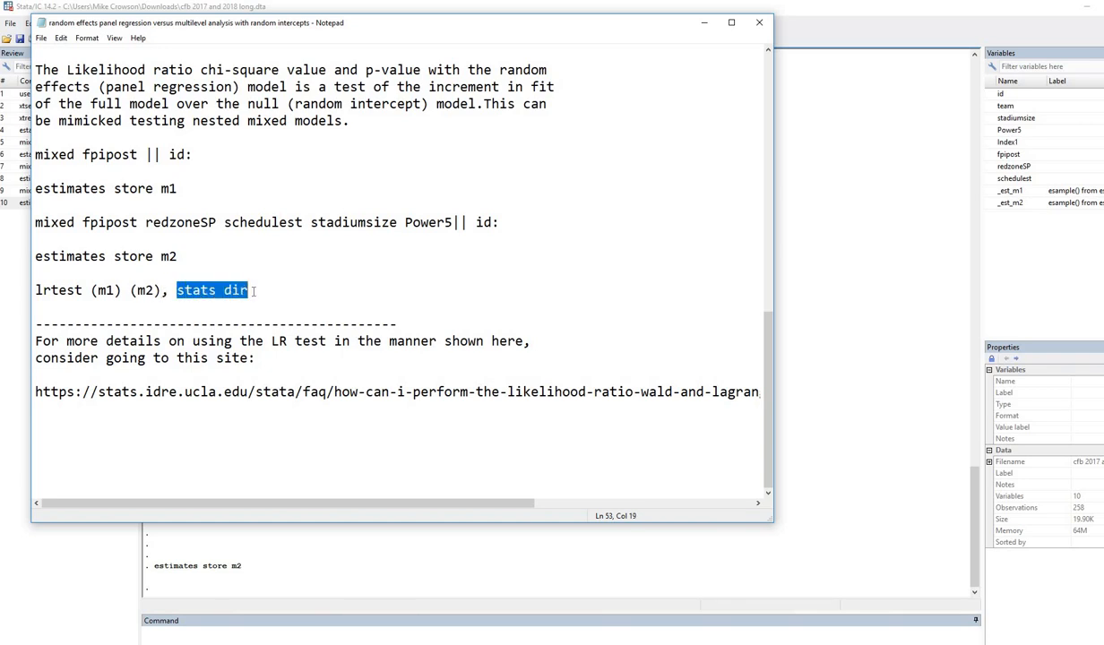
left_click(258, 291)
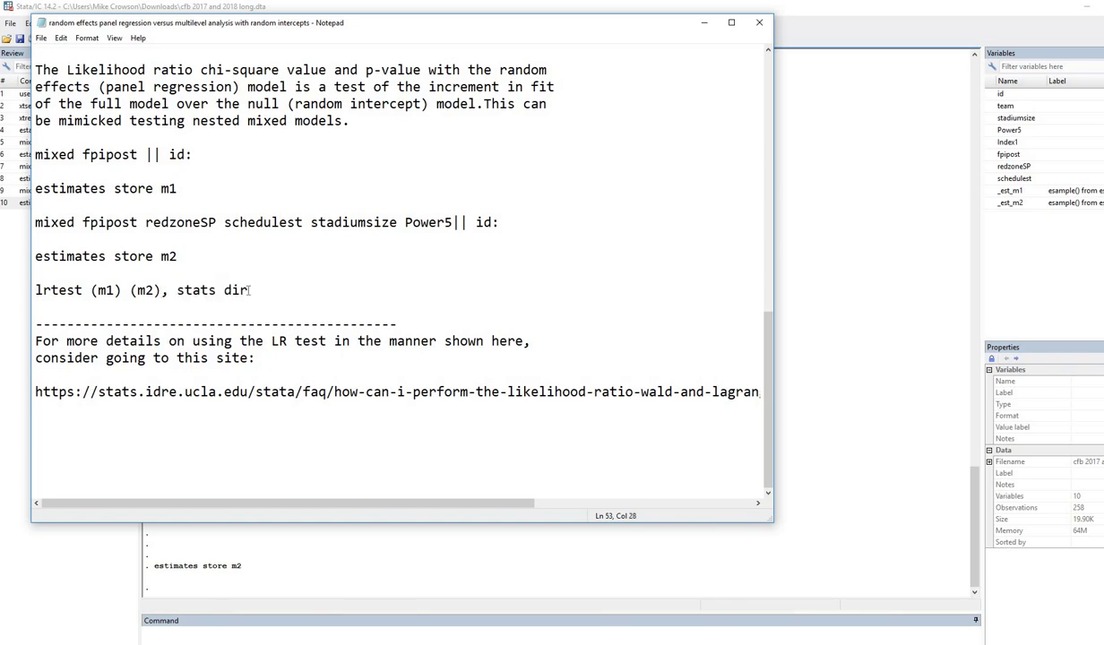
left_click(26, 271, "shift")
key("ctrl+c")
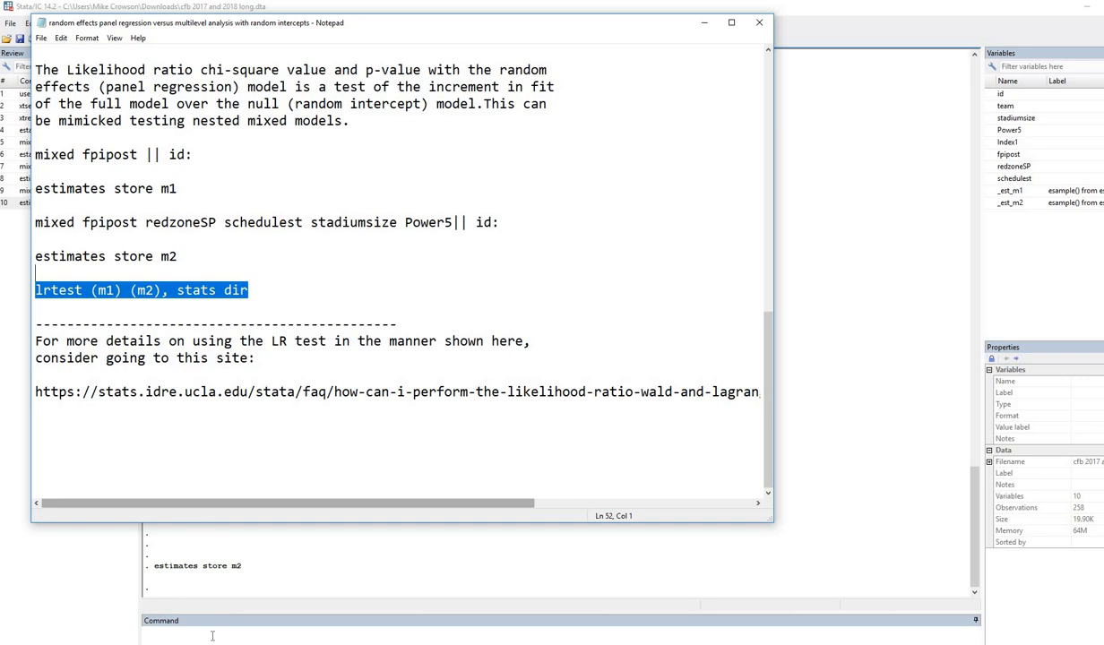
left_click(198, 627)
key("ctrl+v")
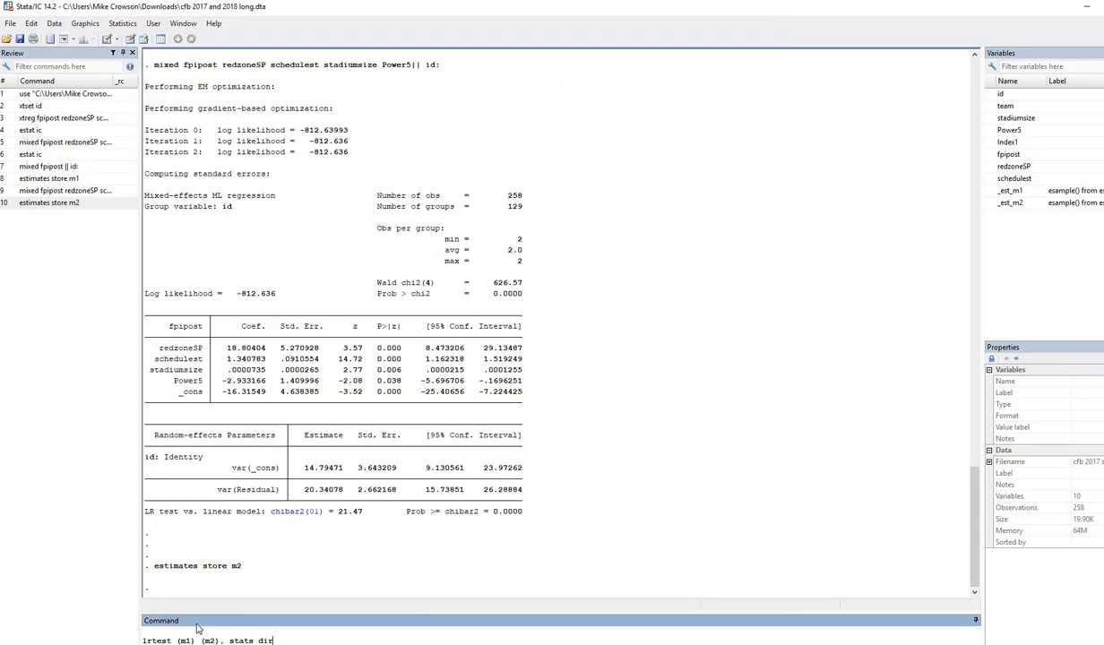
Run lrtest (m1) (m2), stats dir and underline the assumption that m1 is nested in m2.
key("Return")
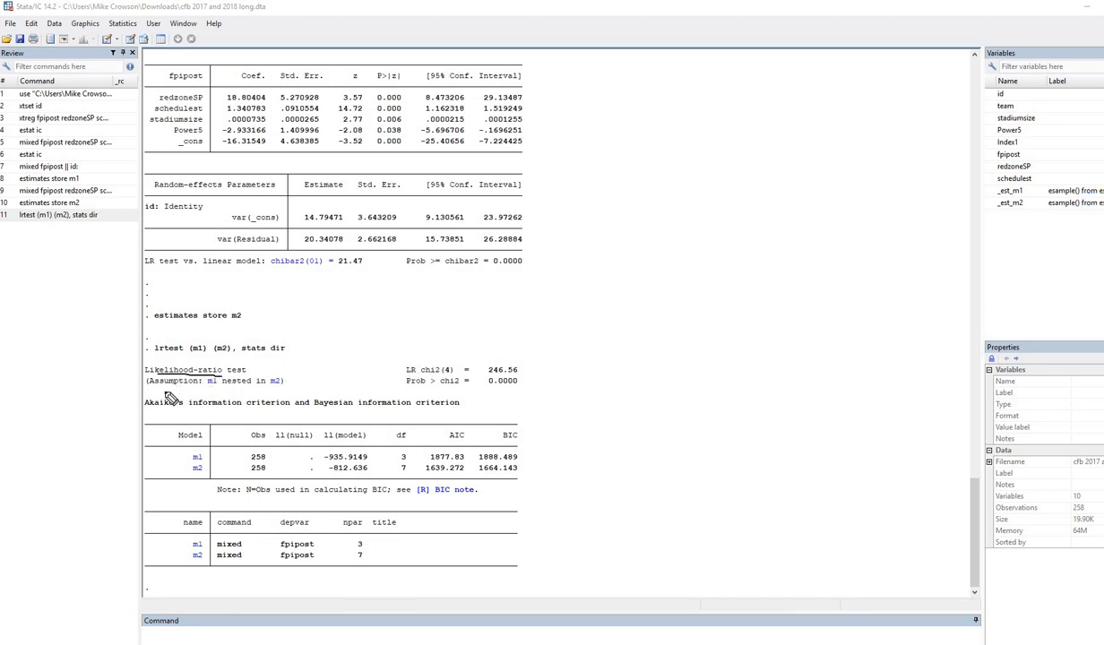
left_click_drag(154, 389, 276, 391)
left_click_drag(406, 374, 448, 374)
left_click_drag(554, 378, 489, 376)
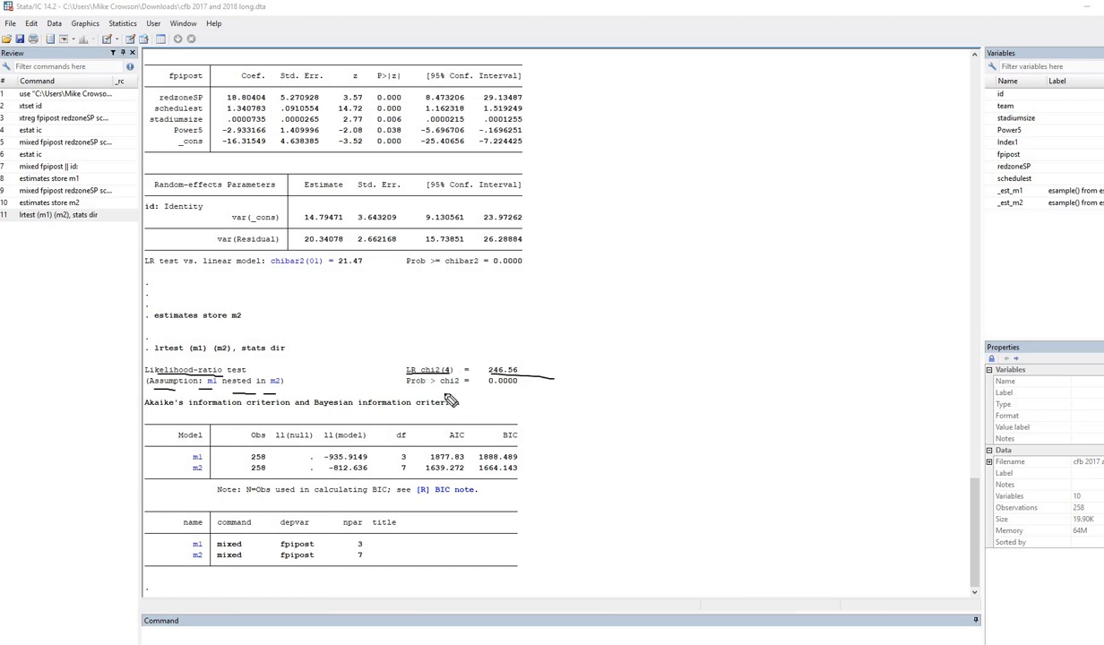
left_click_drag(476, 389, 517, 391)
left_click(189, 476)
left_click_drag(330, 477, 358, 477)
left_click_drag(515, 477, 435, 476)
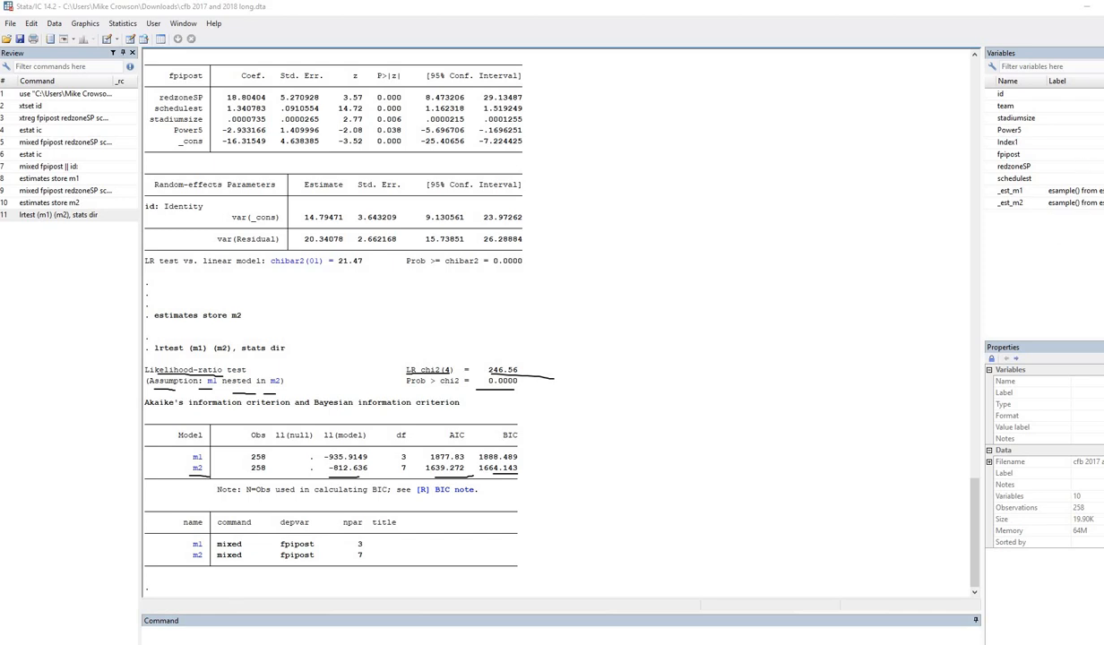
key("Escape")
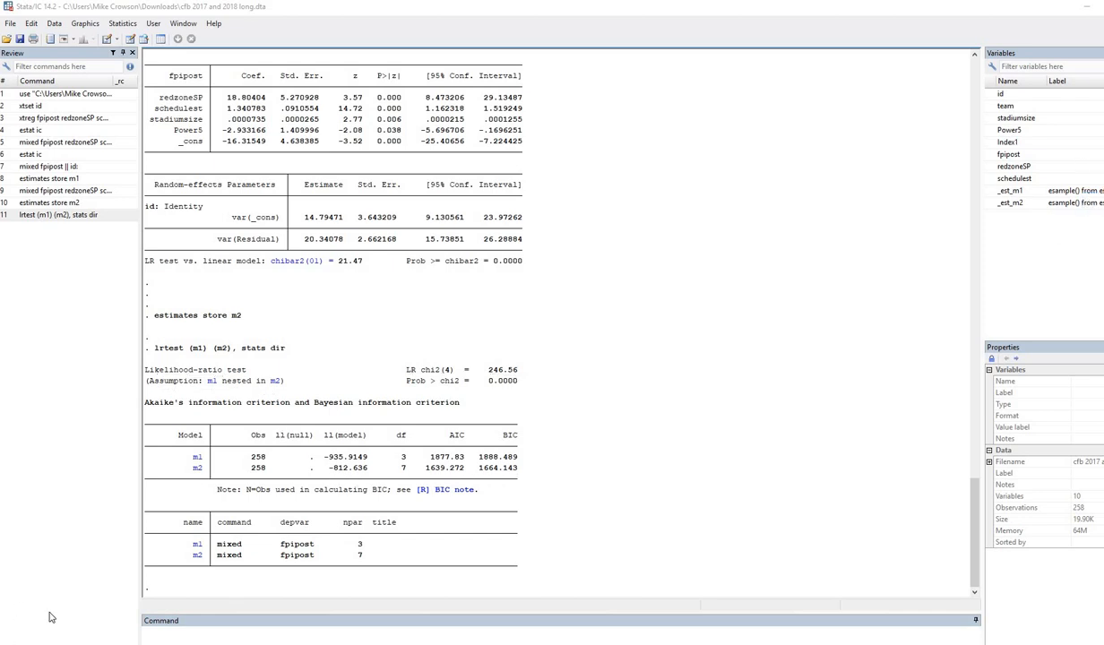